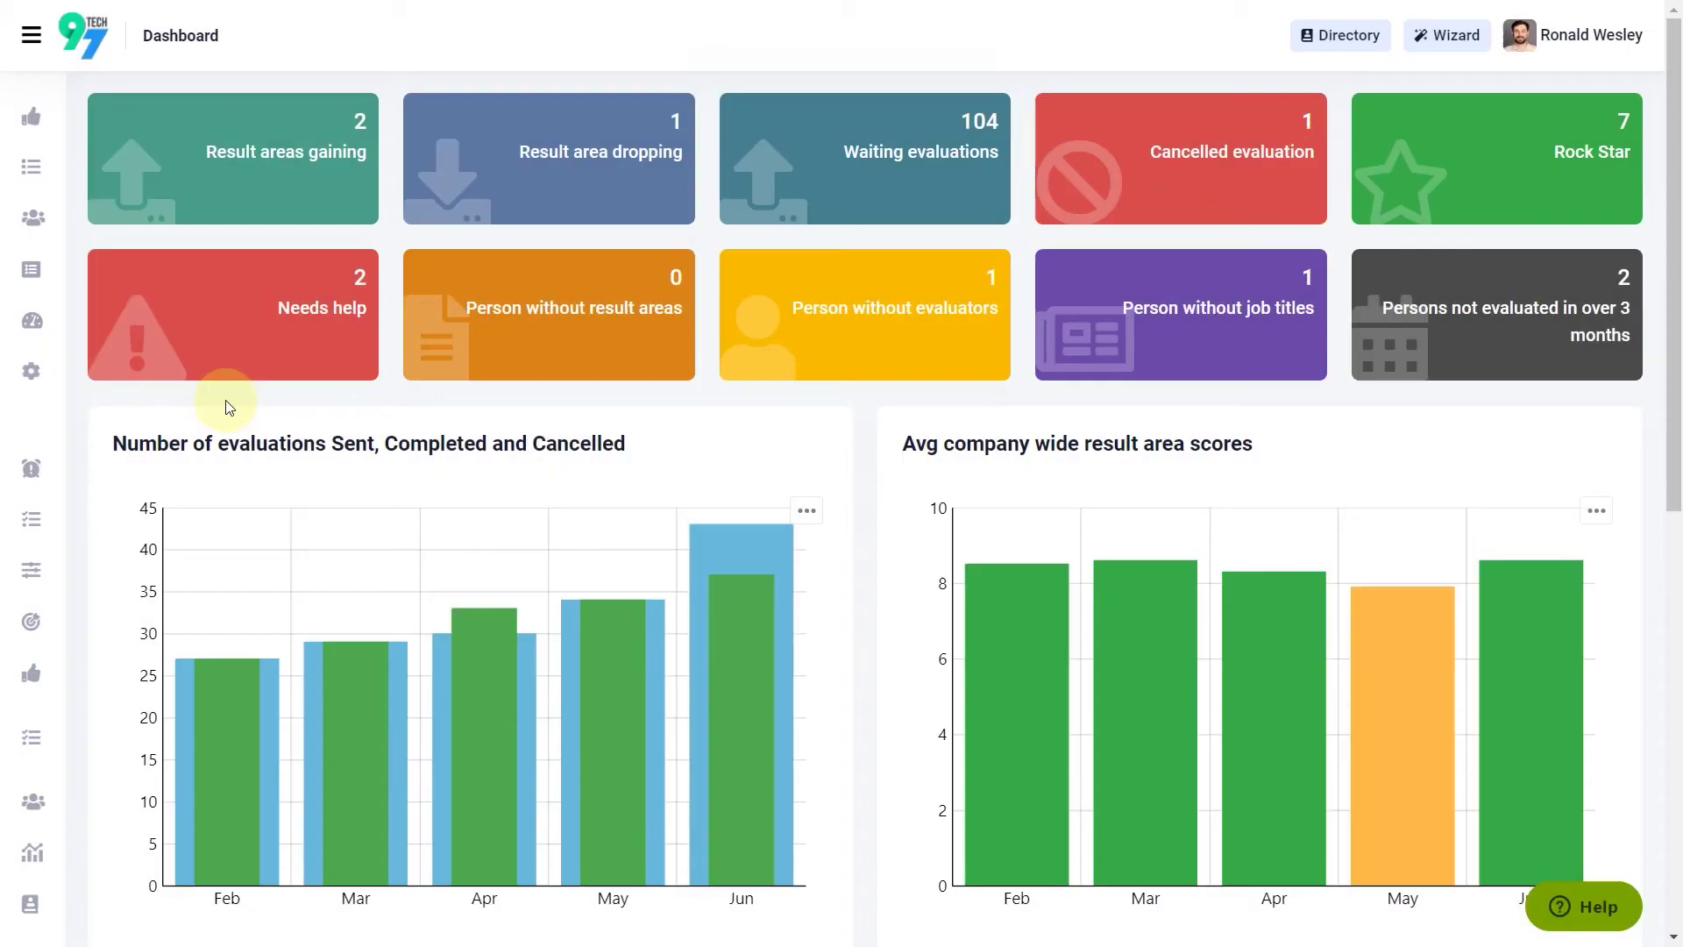
Step: Go to Settings > Integrations > Paylocity and open the API access request form in a new tab
left_click(32, 371)
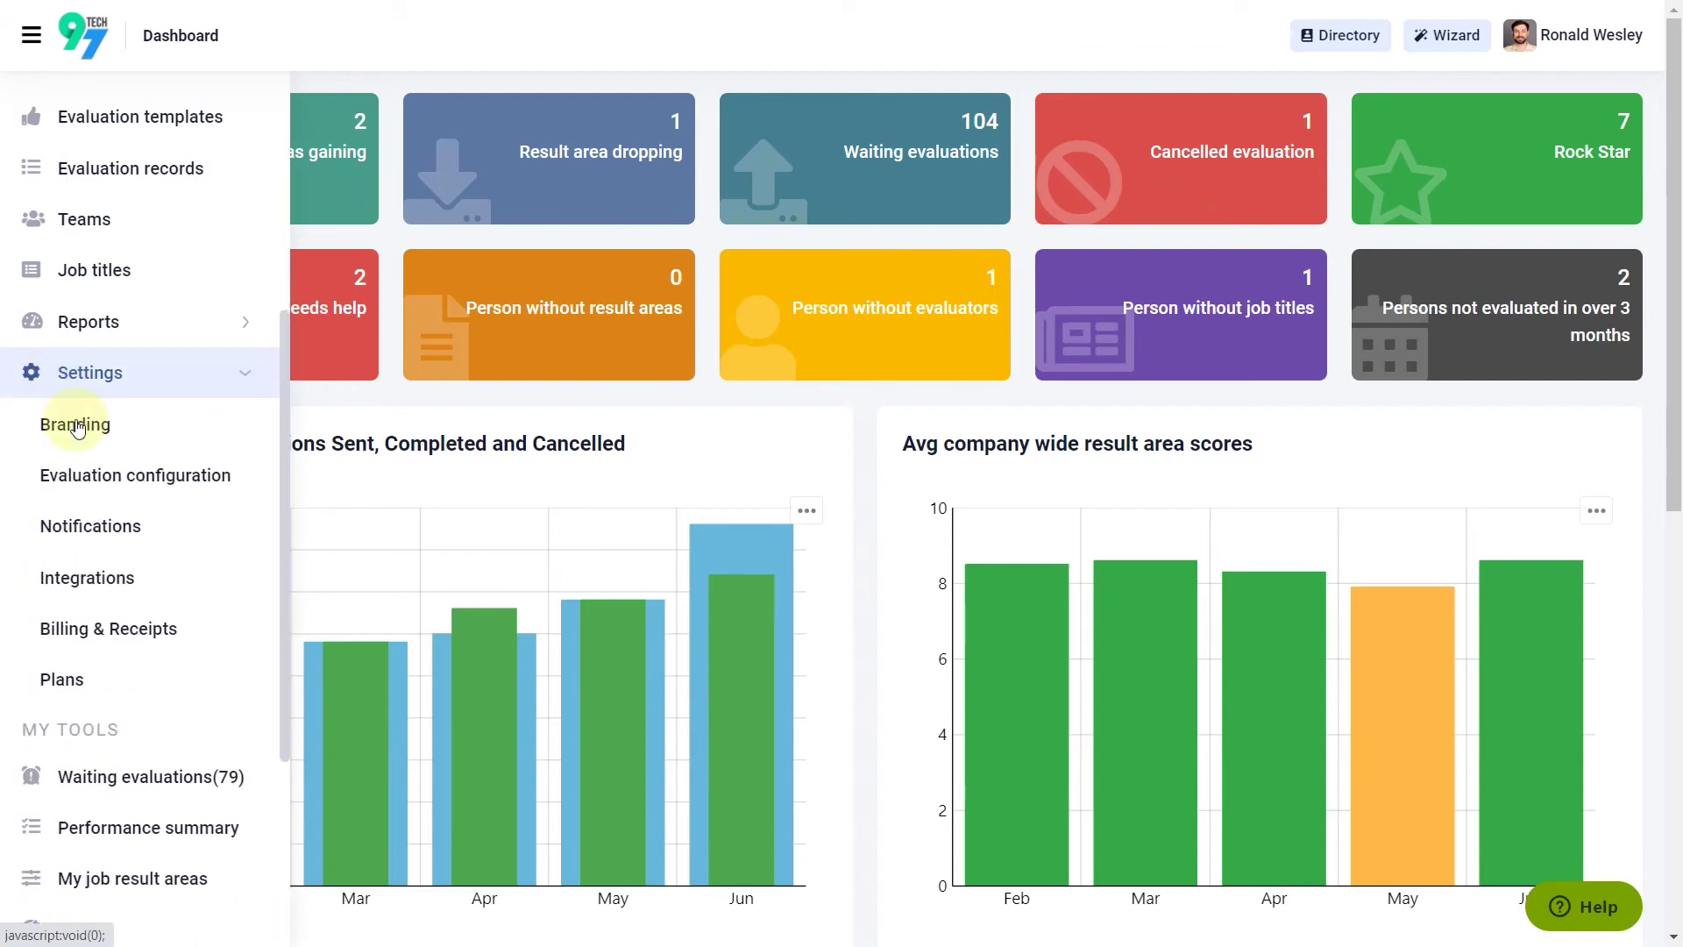
left_click(87, 576)
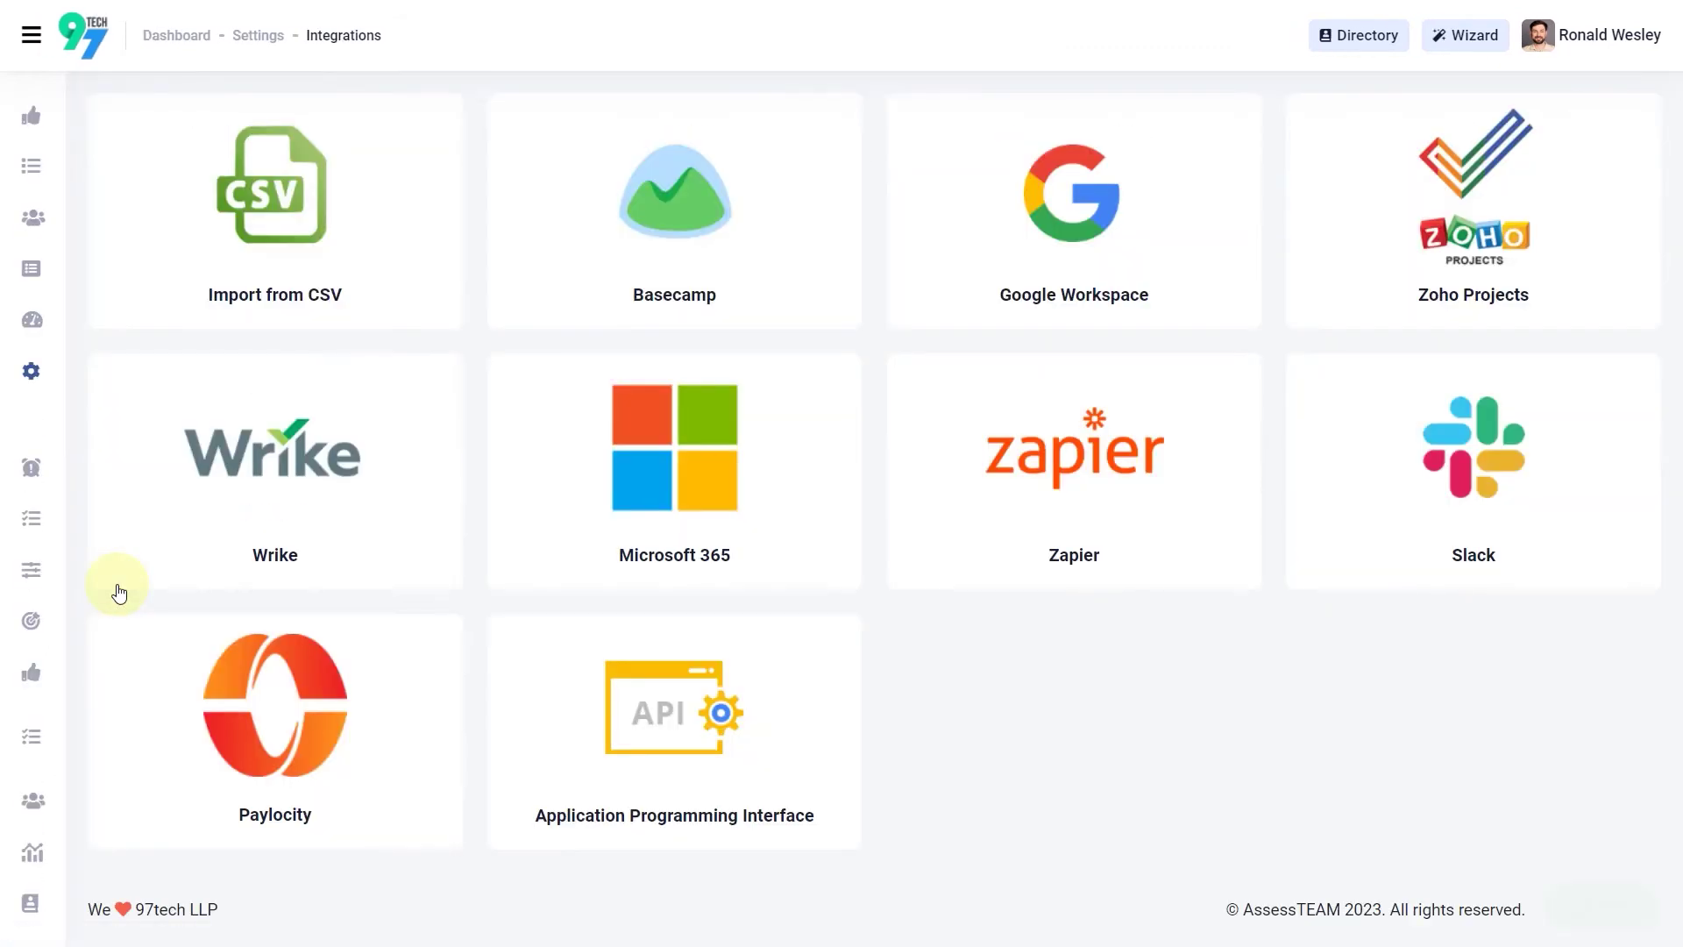
left_click(267, 706)
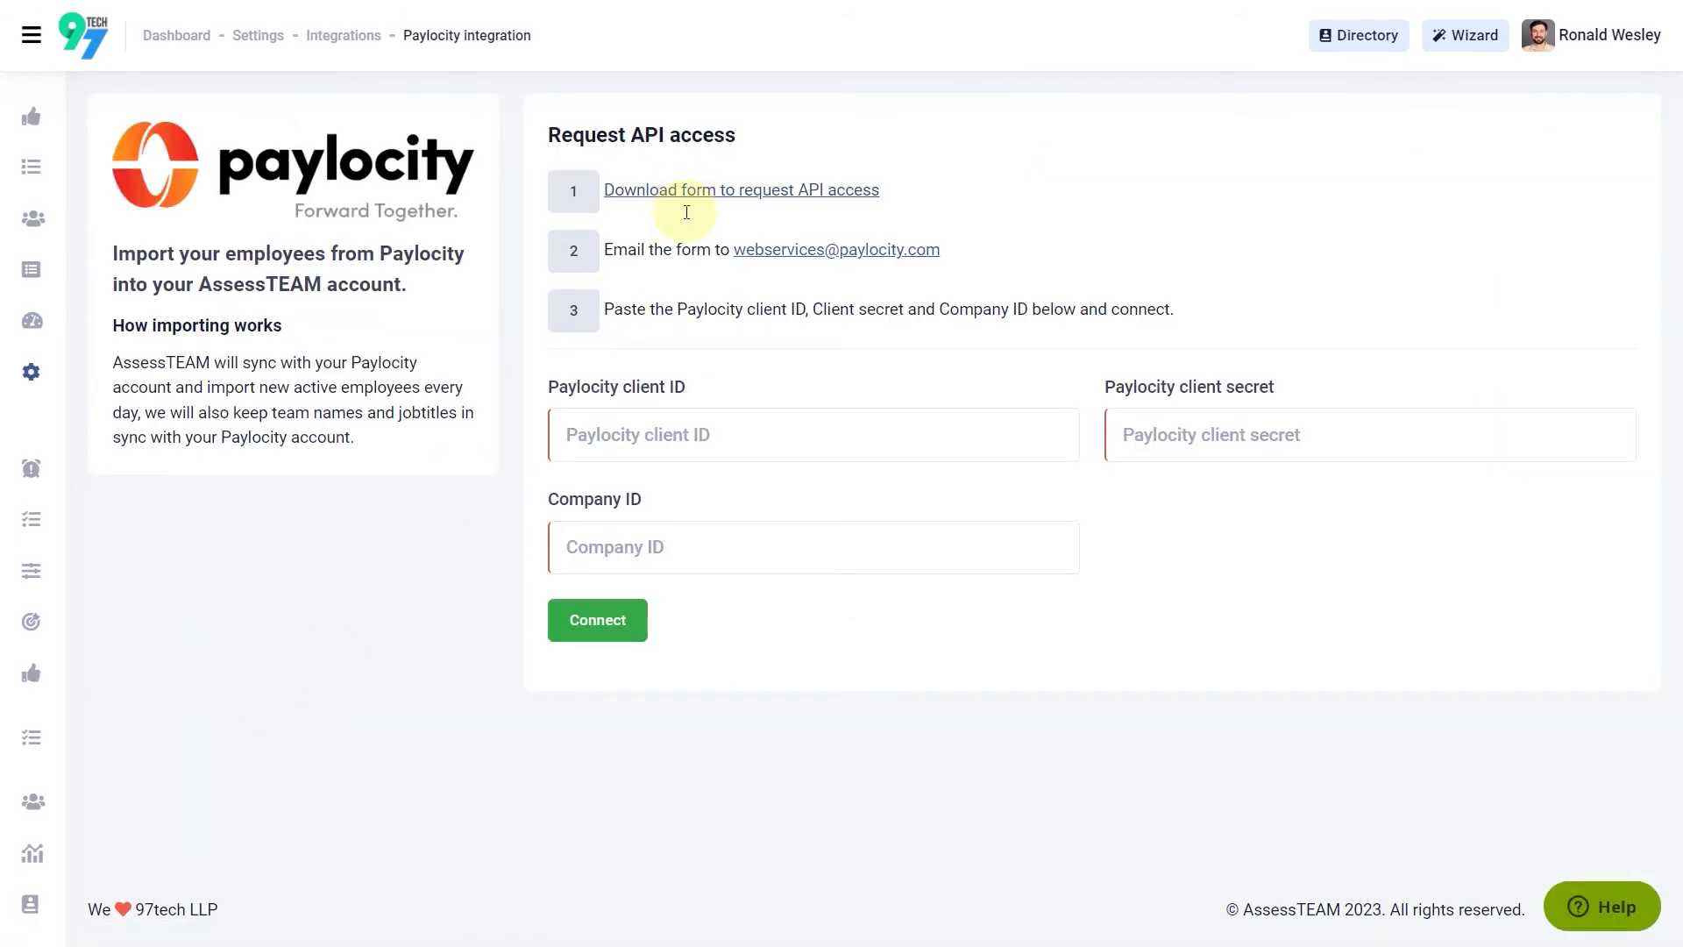
left_click(686, 194)
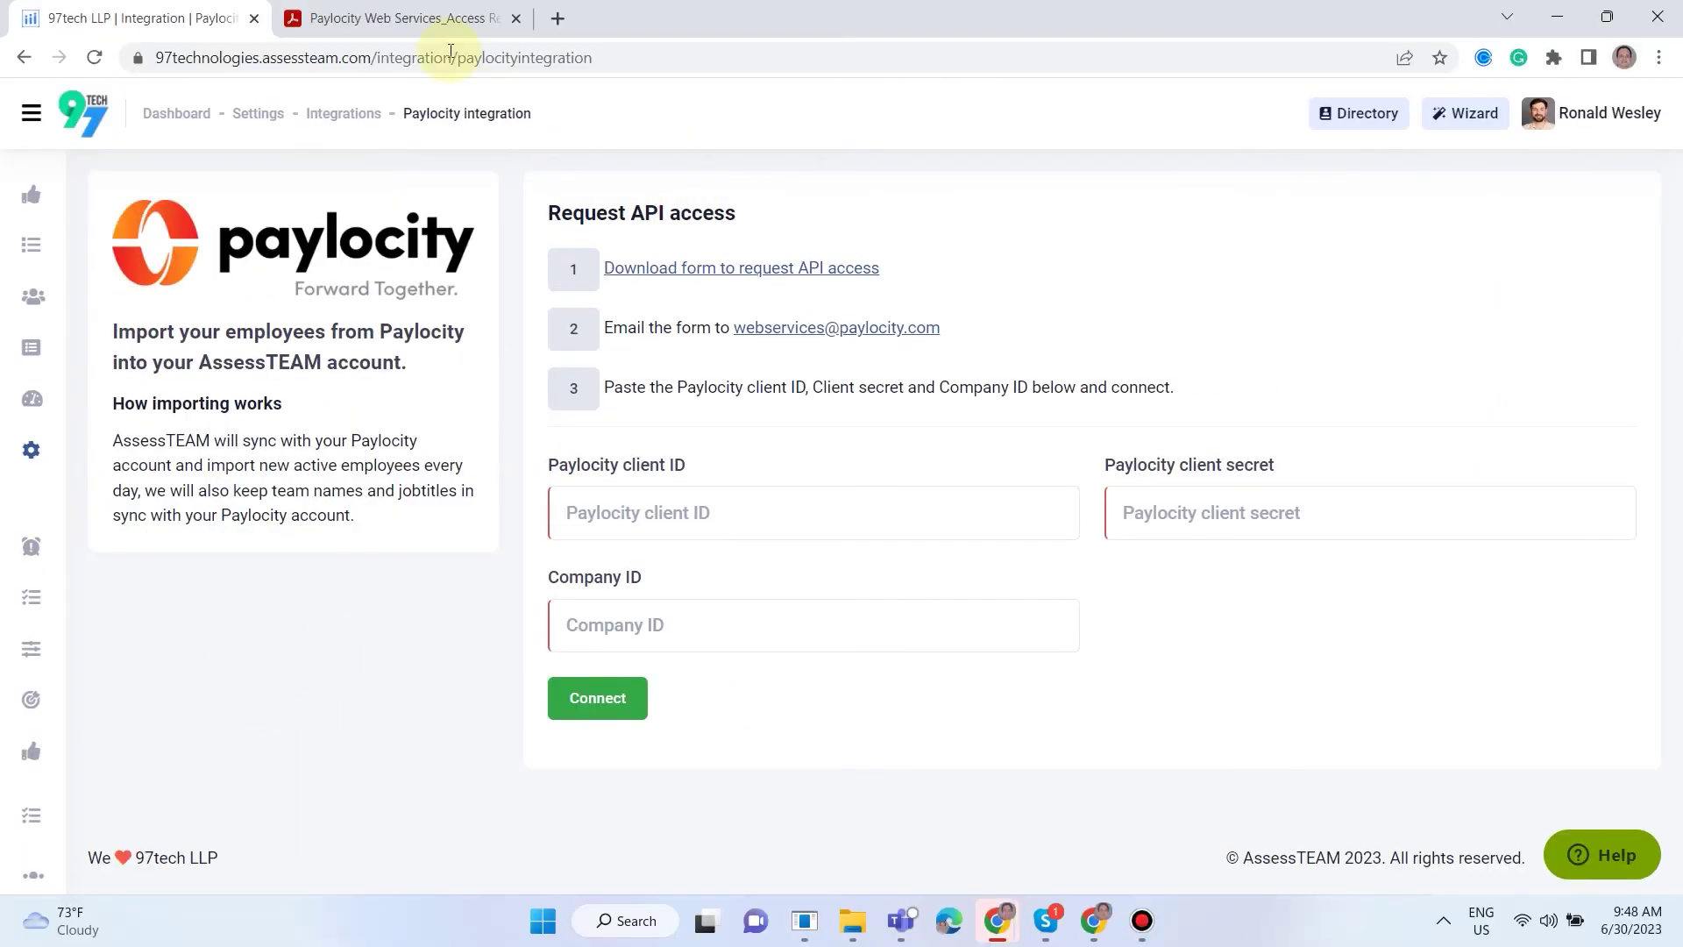
Step: Enter the Hamstech company and contact details and AssessTEAM vendor contact details on the form
left_click(435, 17)
left_click(502, 312)
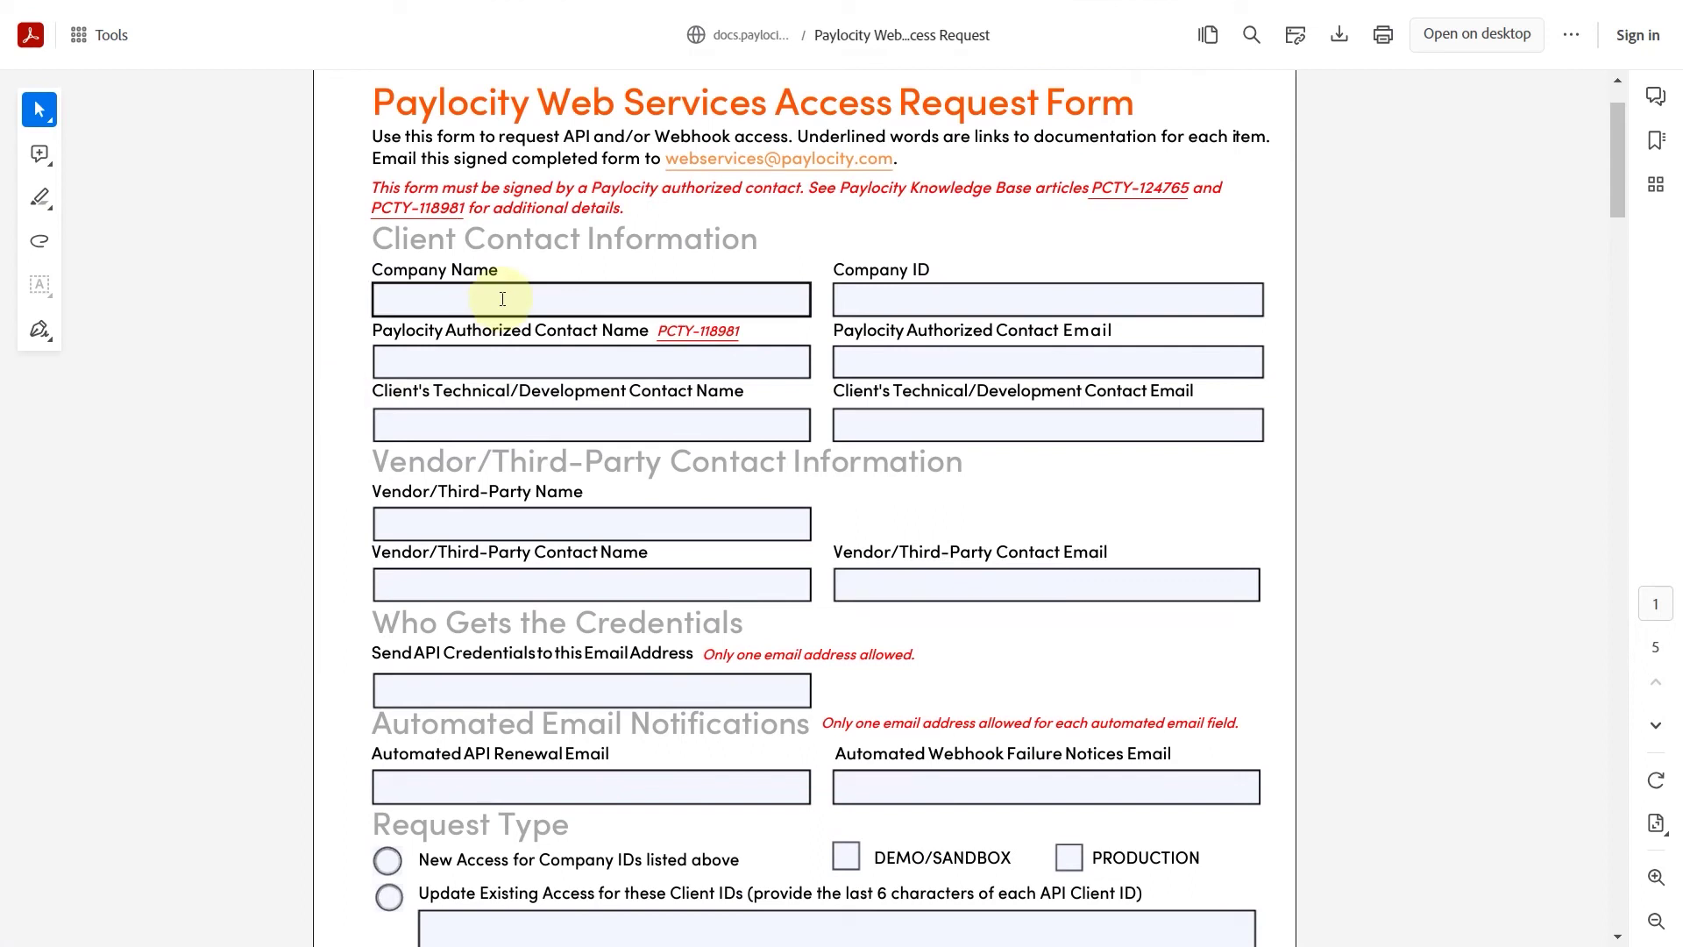
type("HamstechSolutions")
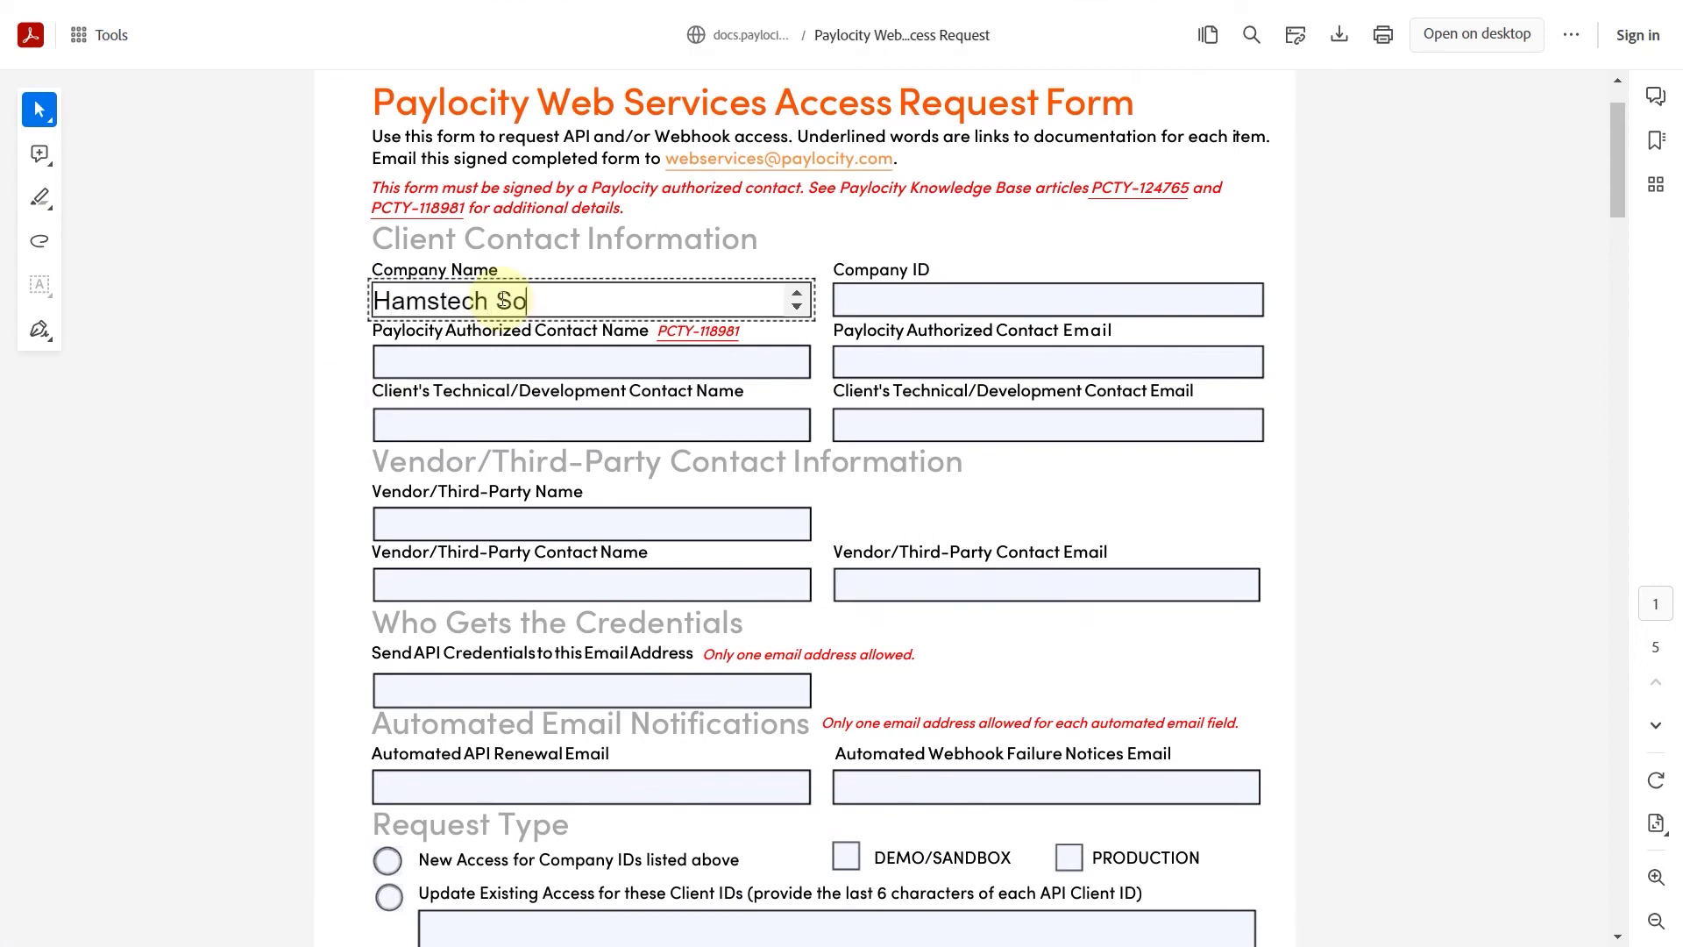
left_click(856, 299)
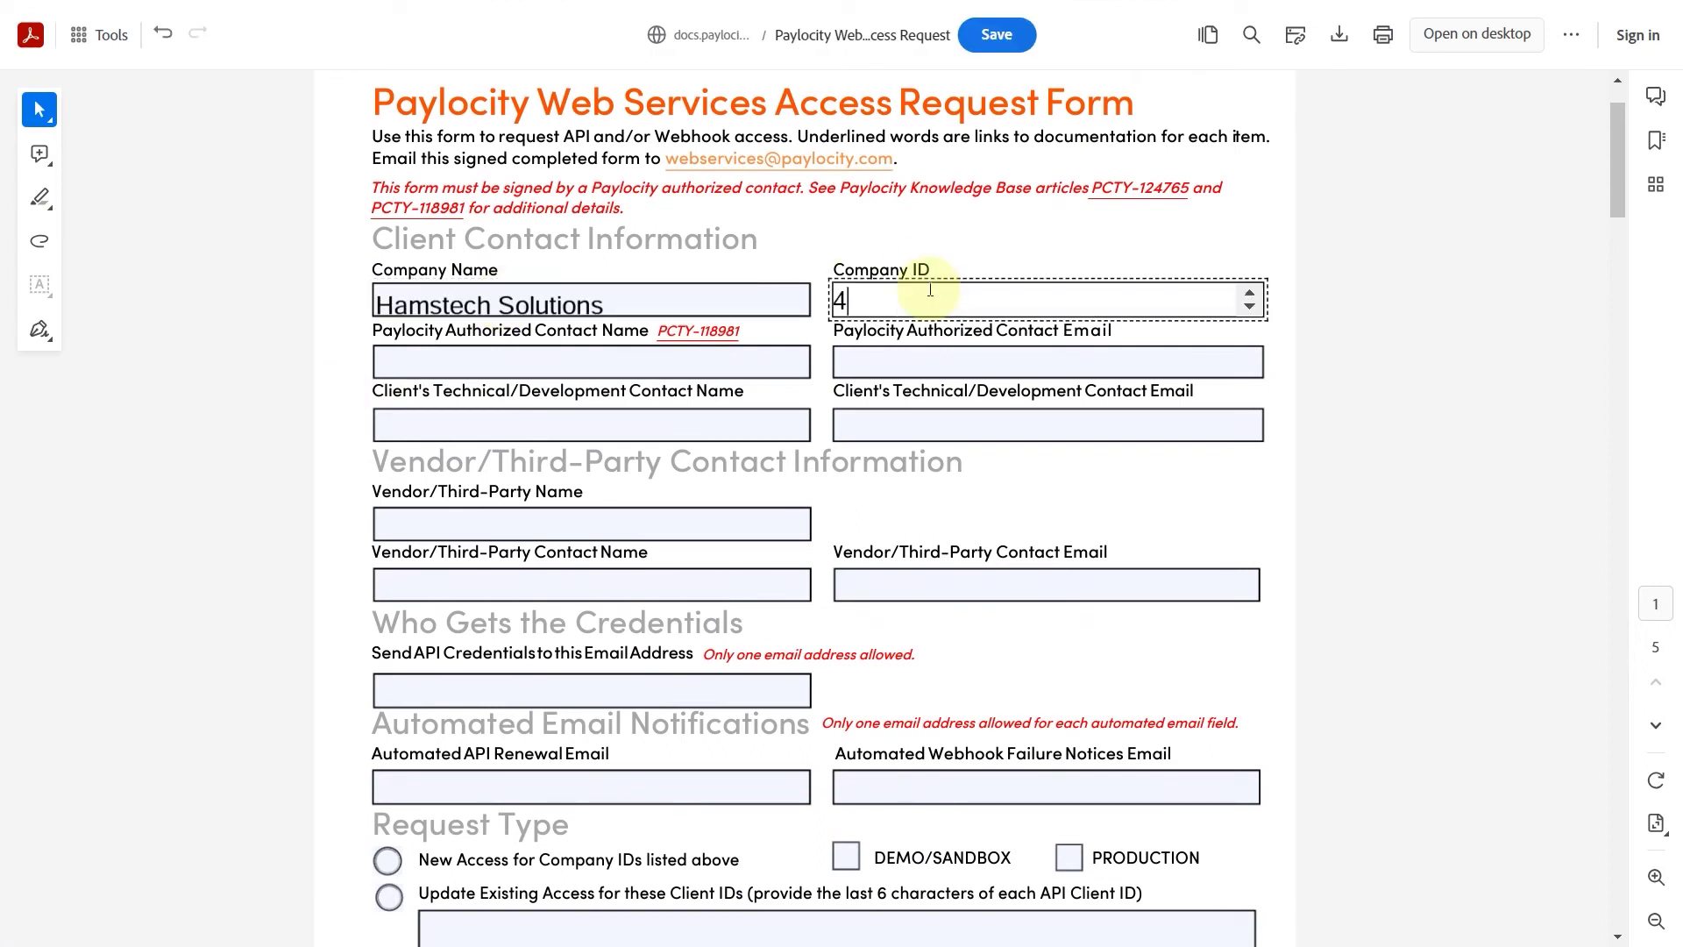
type("46563")
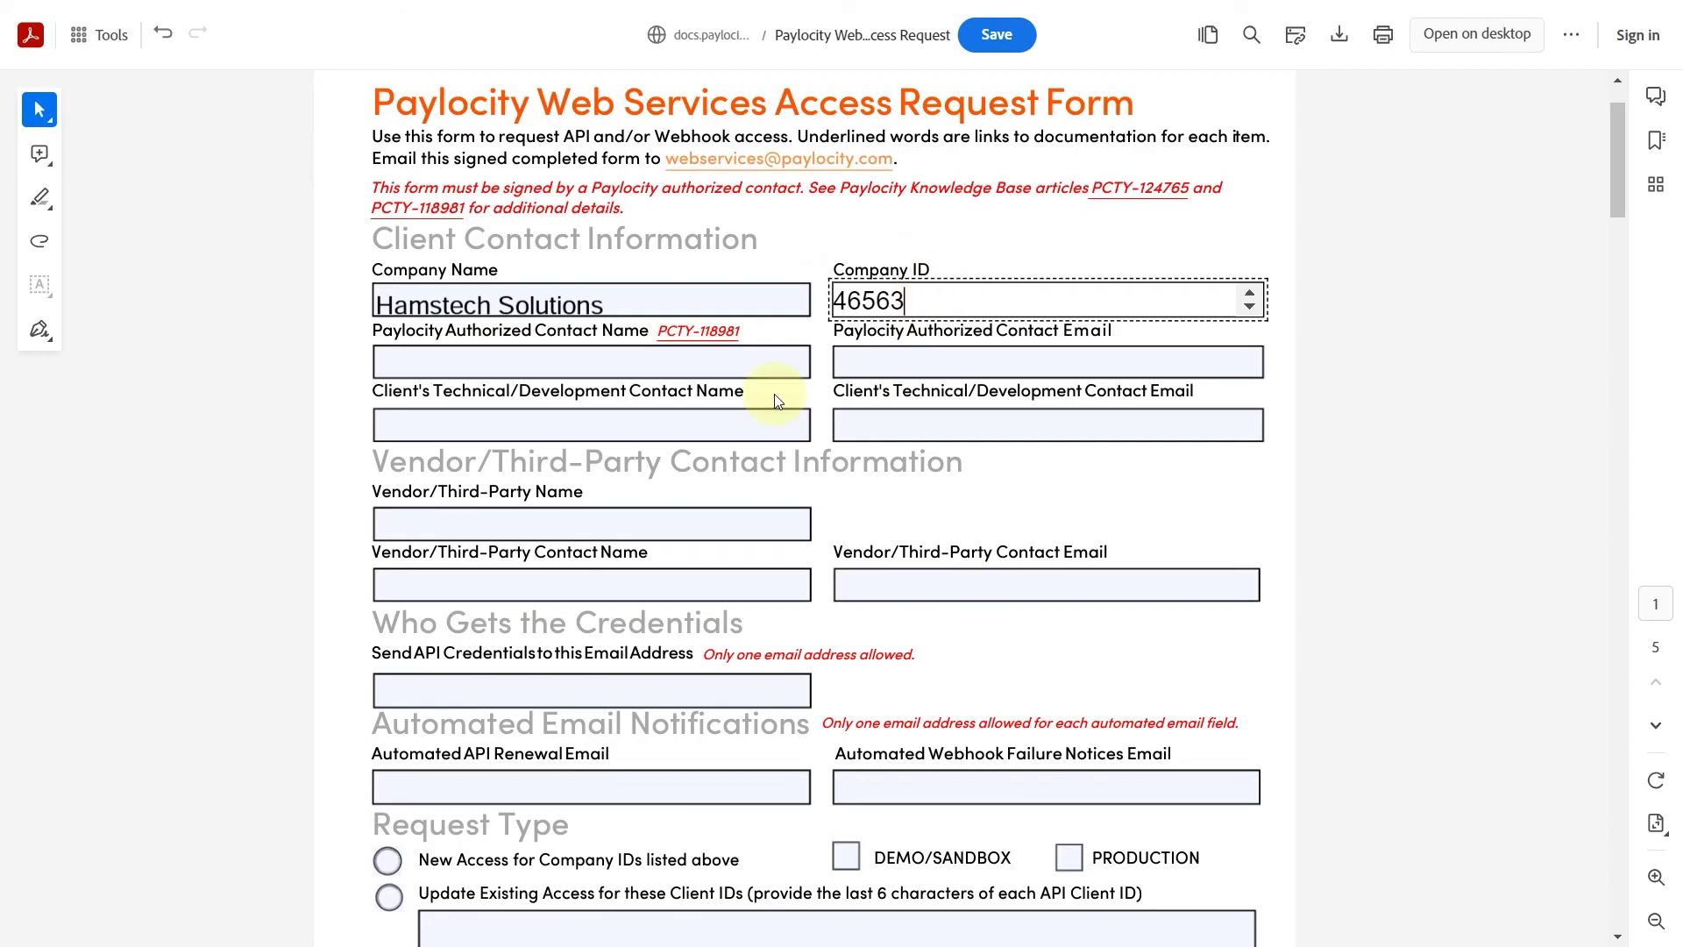
left_click(571, 364)
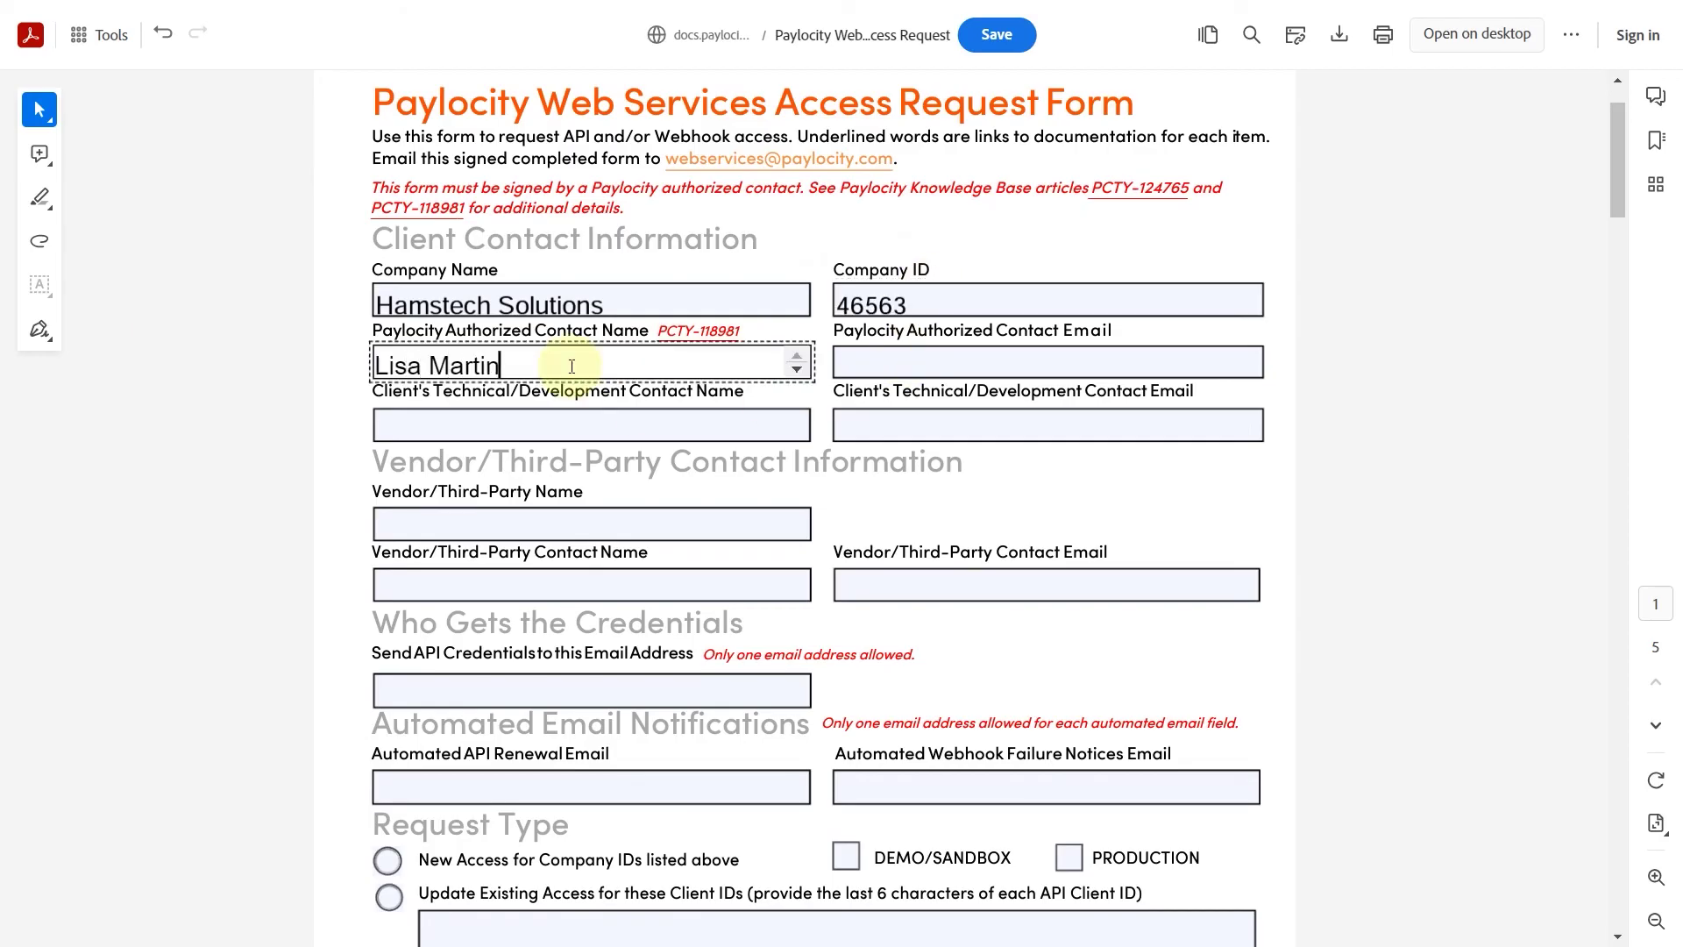
left_click(868, 364)
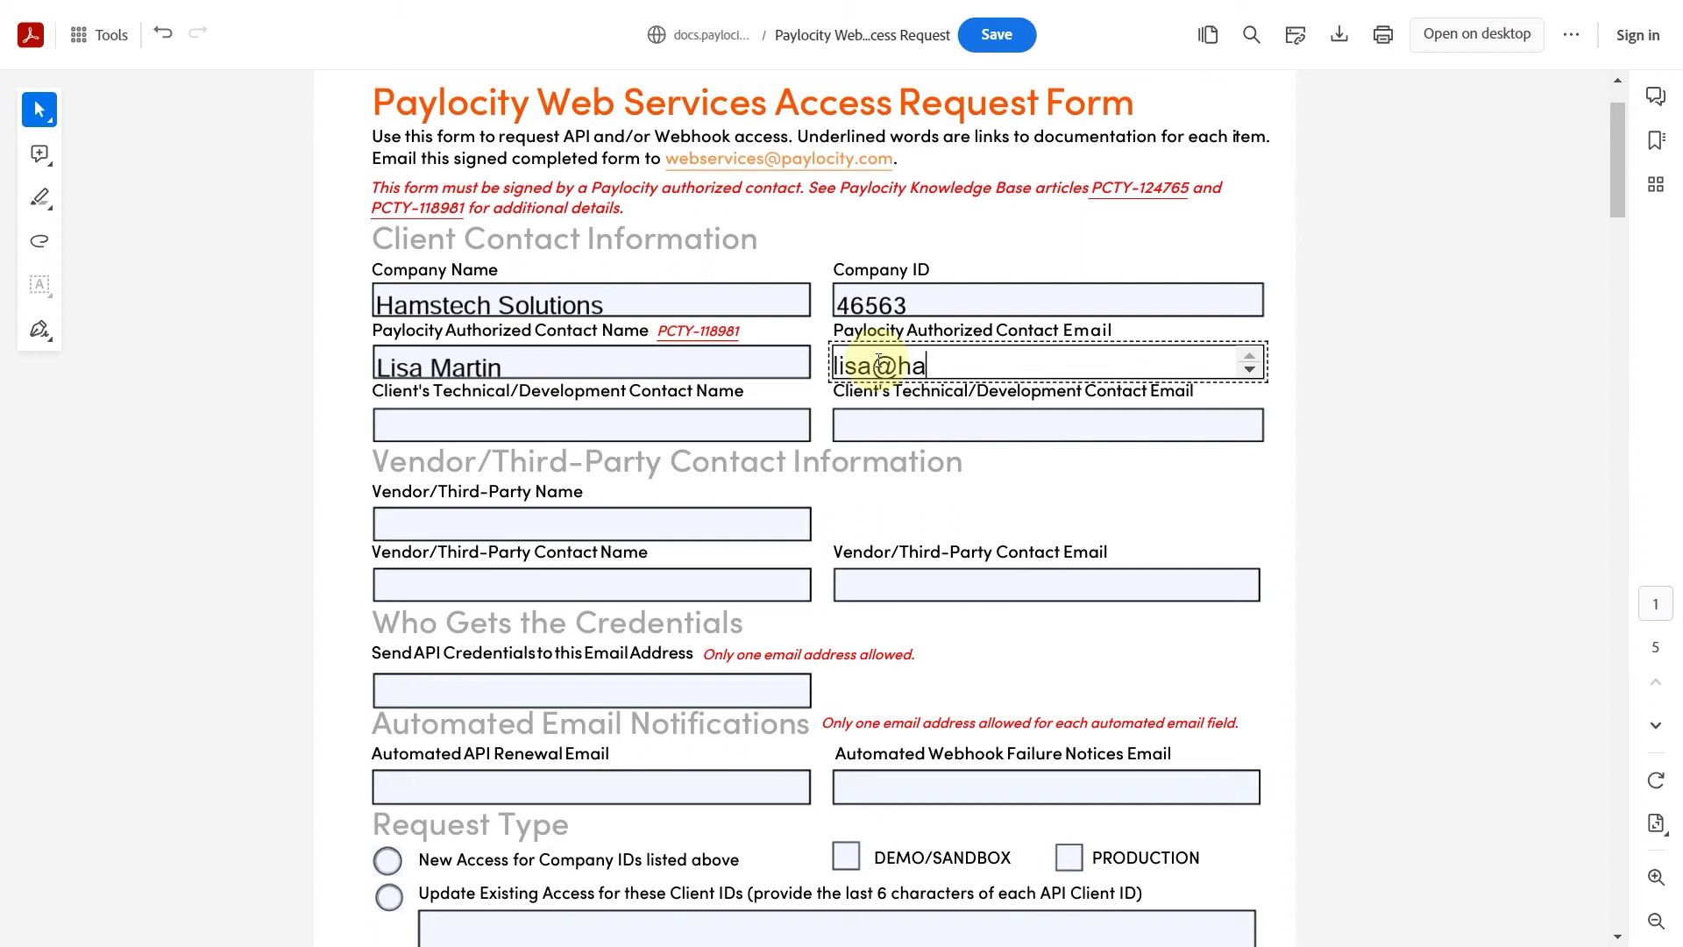
scroll(565, 463, "down", 1)
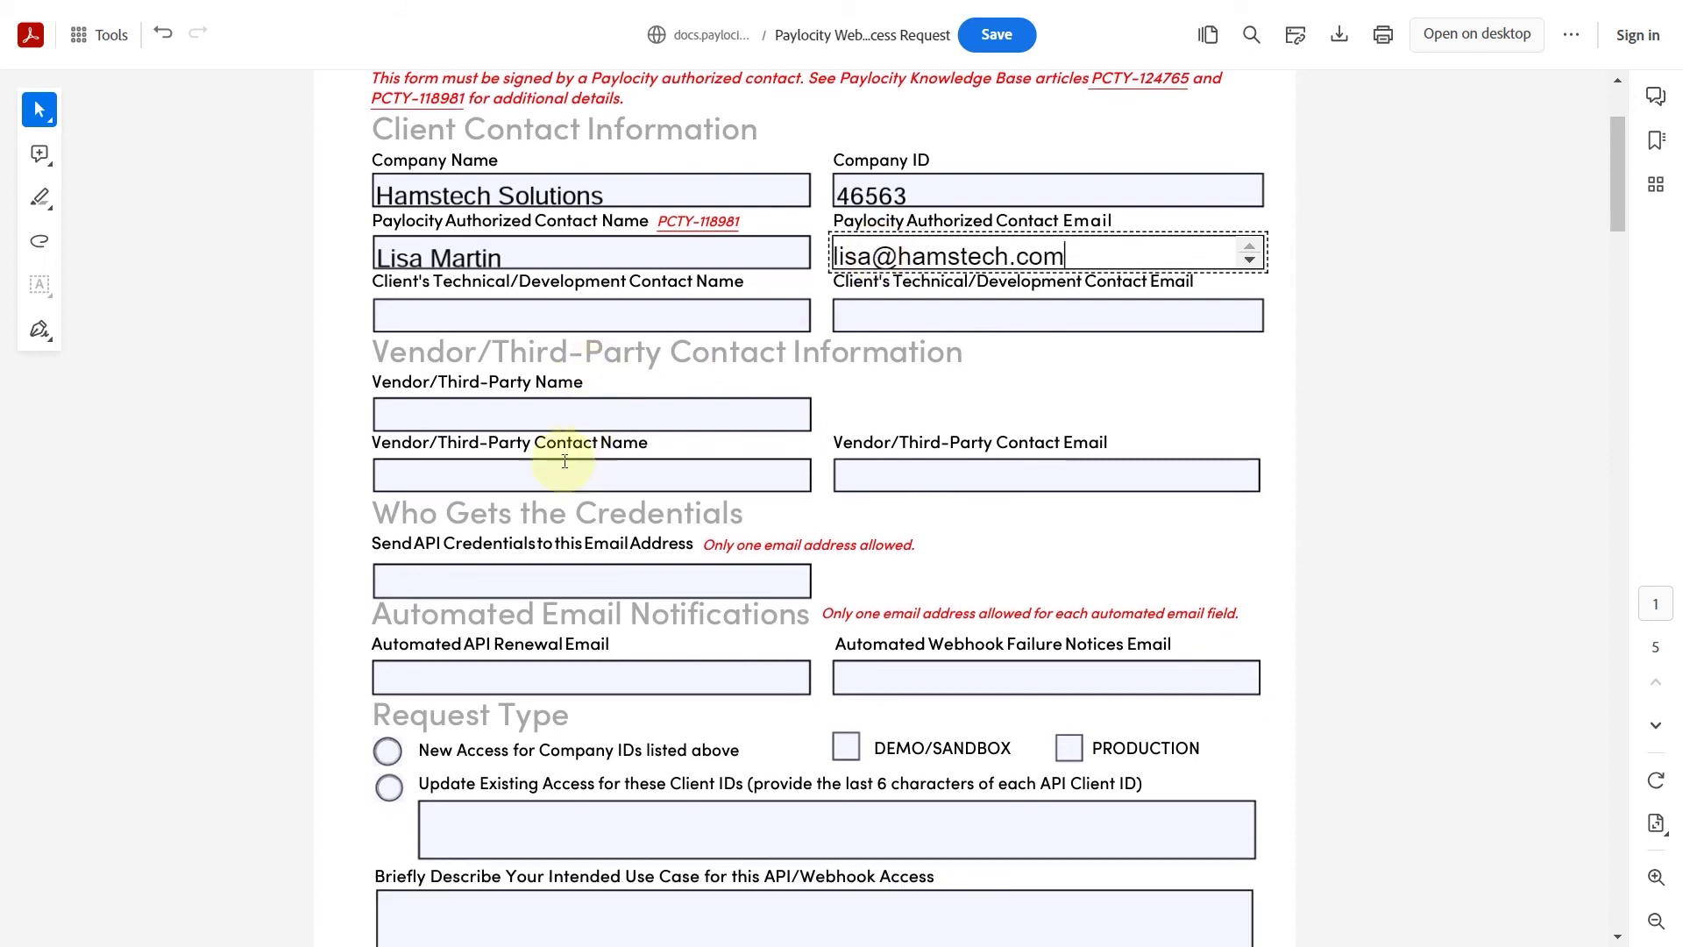
left_click(564, 416)
type("AssessTEAM")
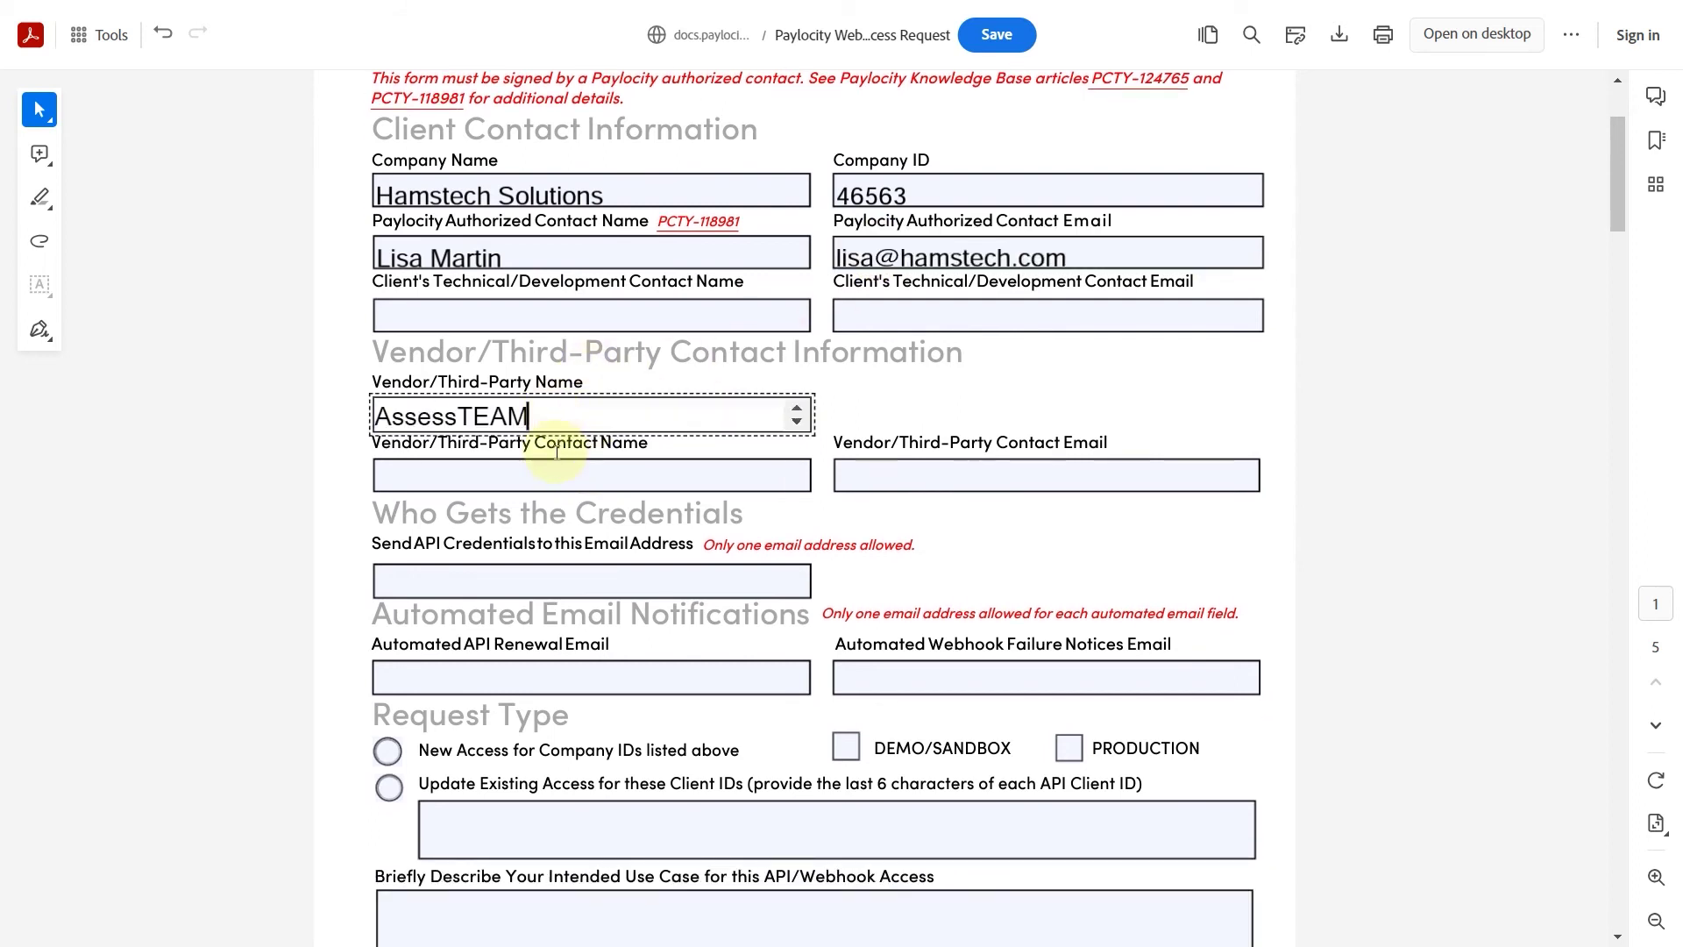
left_click(556, 474)
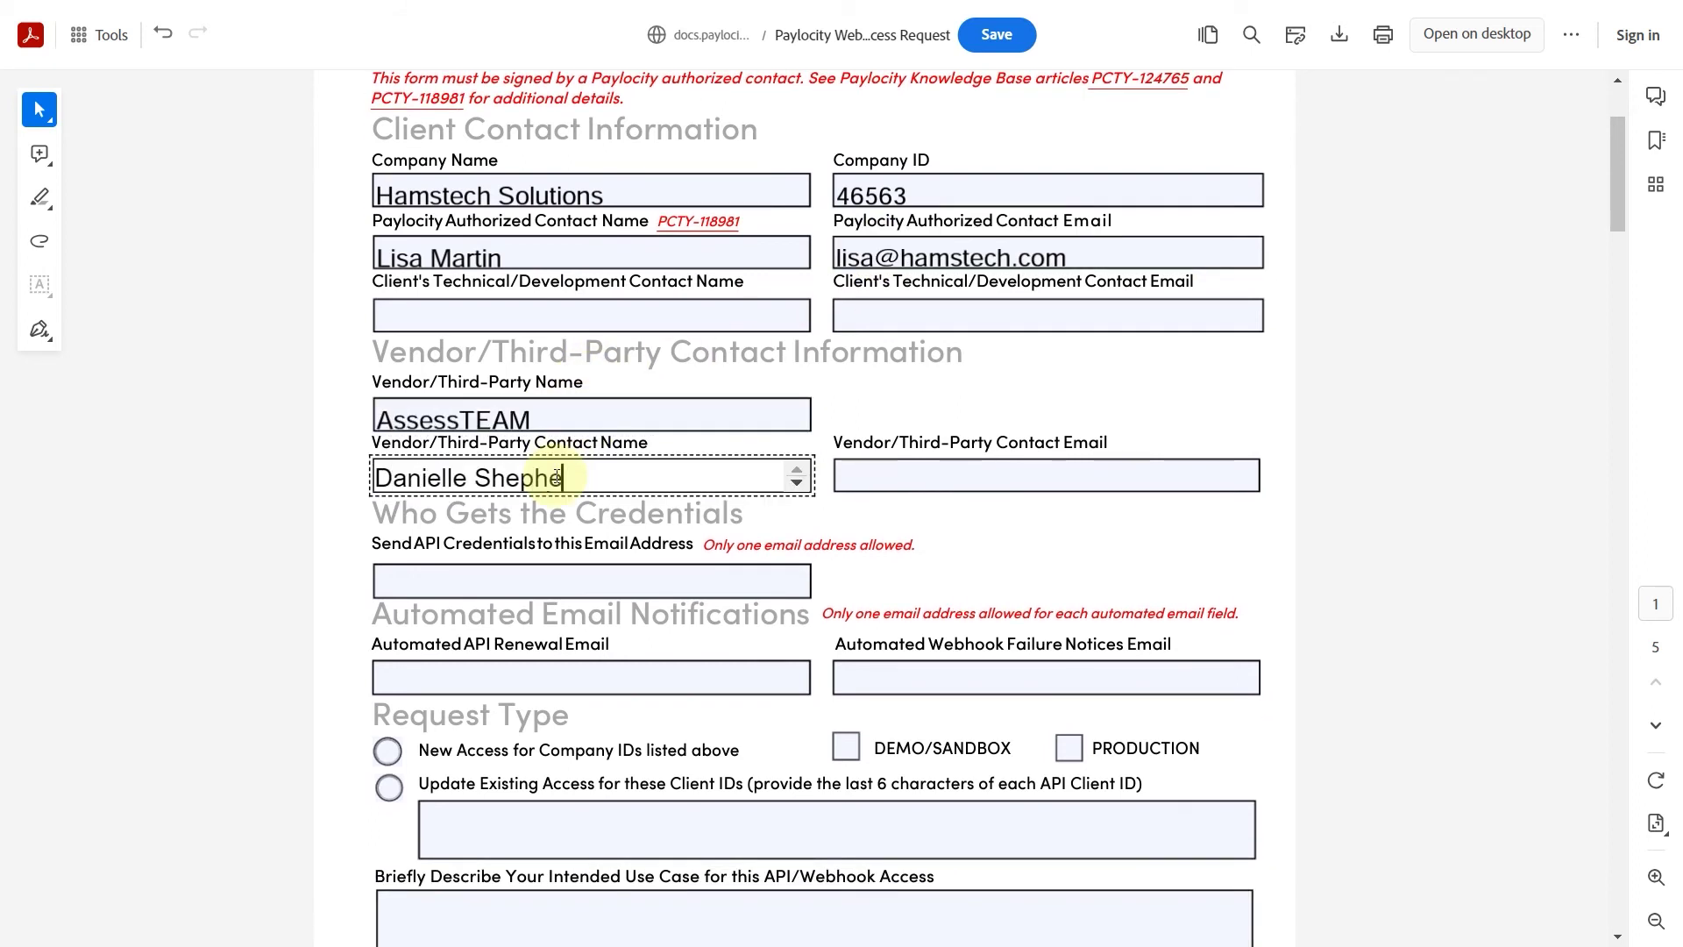
left_click(921, 476)
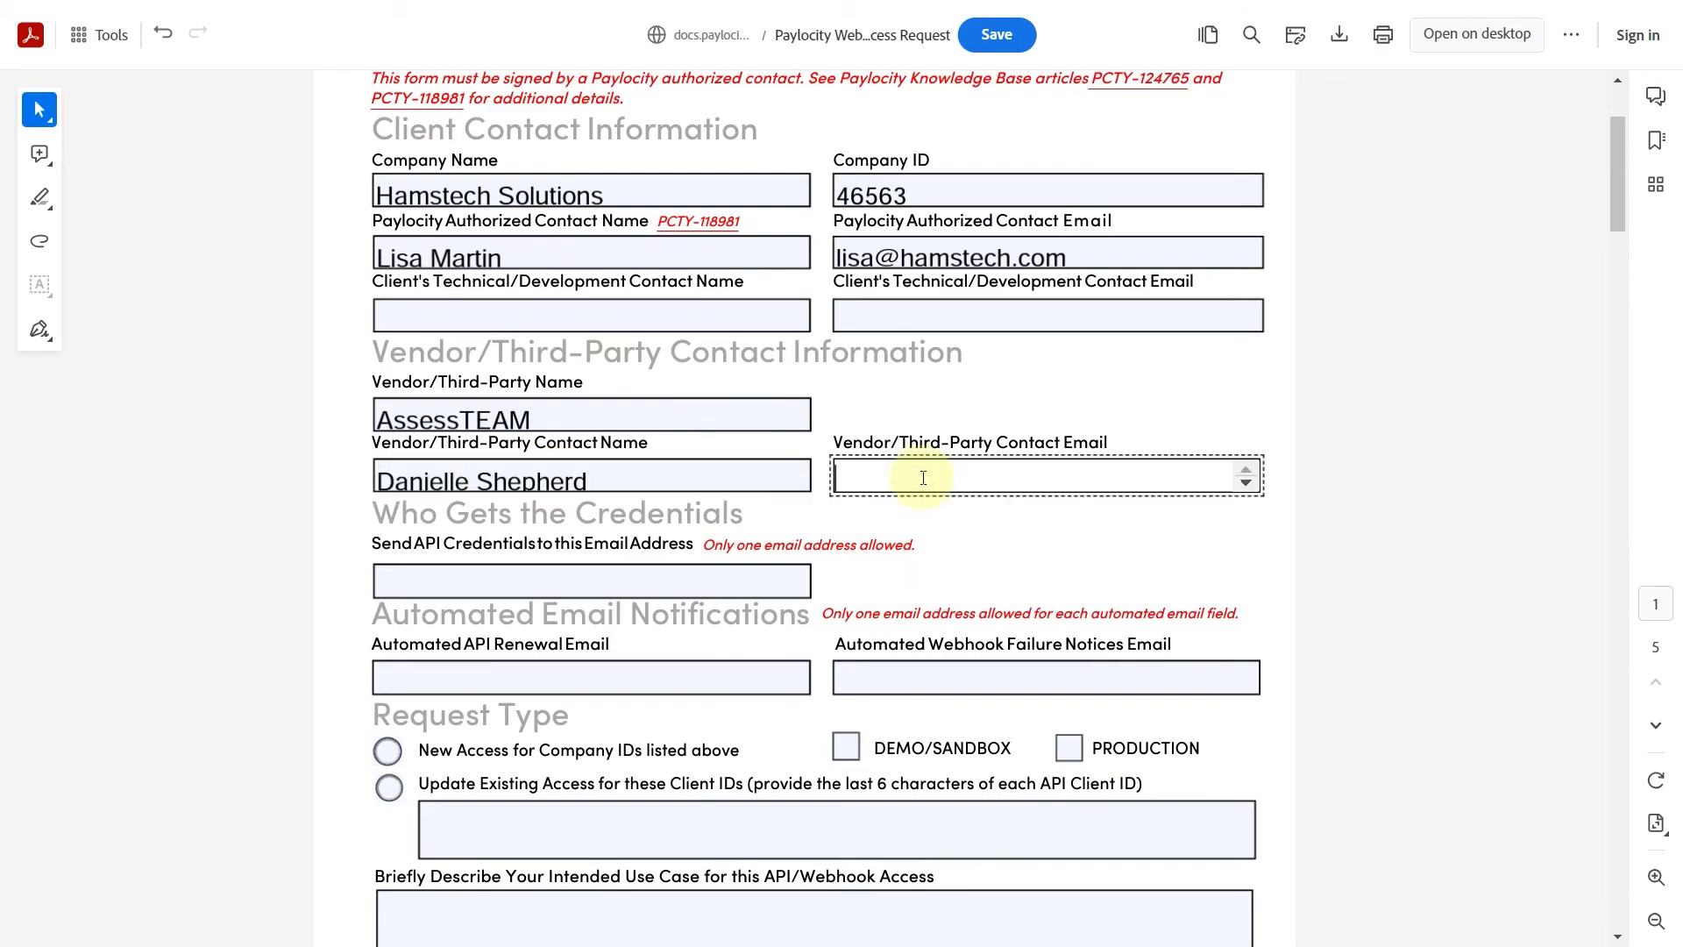
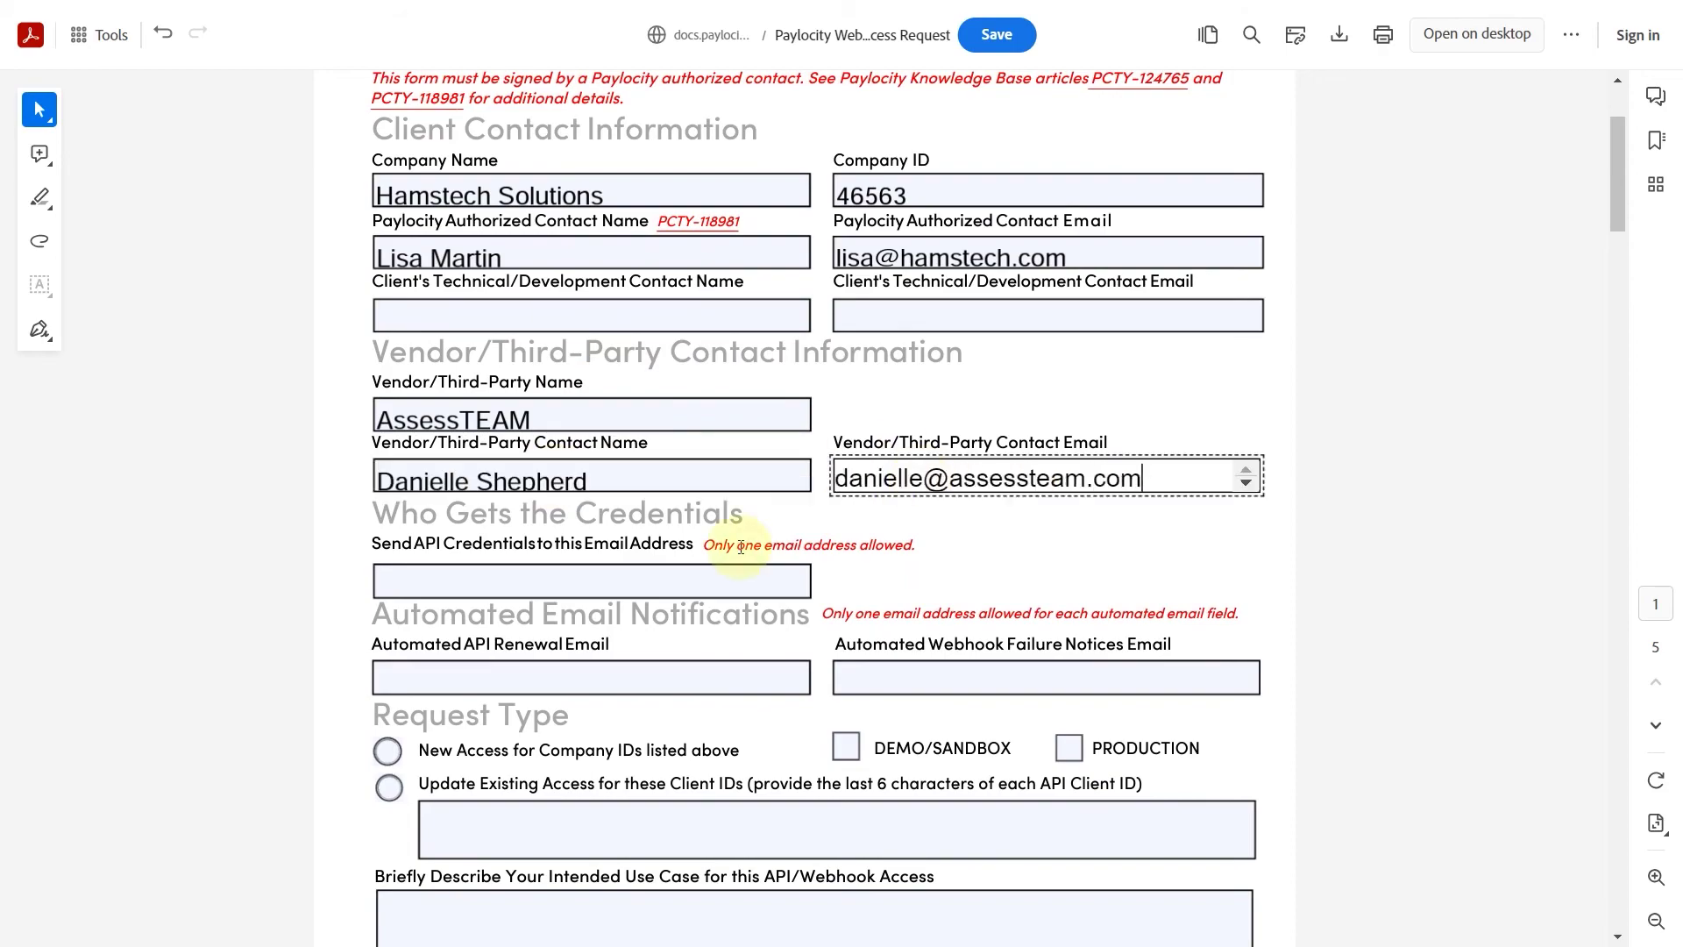
scroll(736, 552, "down", 1)
Step: Enter the client contact email for API credentials, API renewal and webhook failure notices
left_click(545, 471)
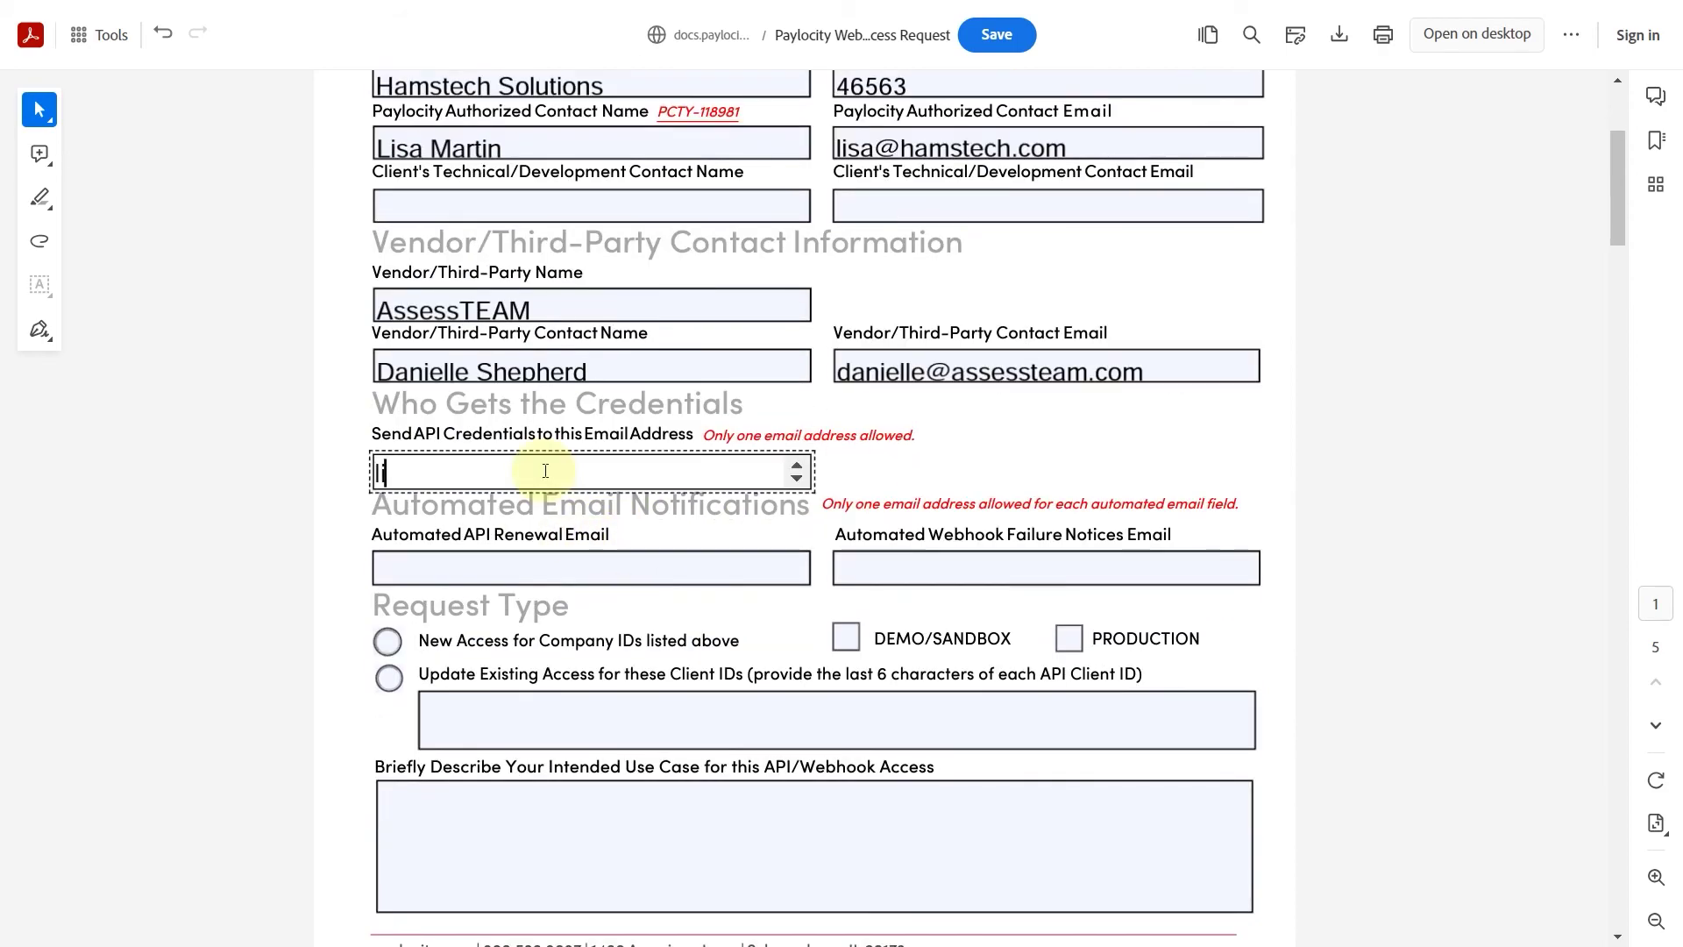
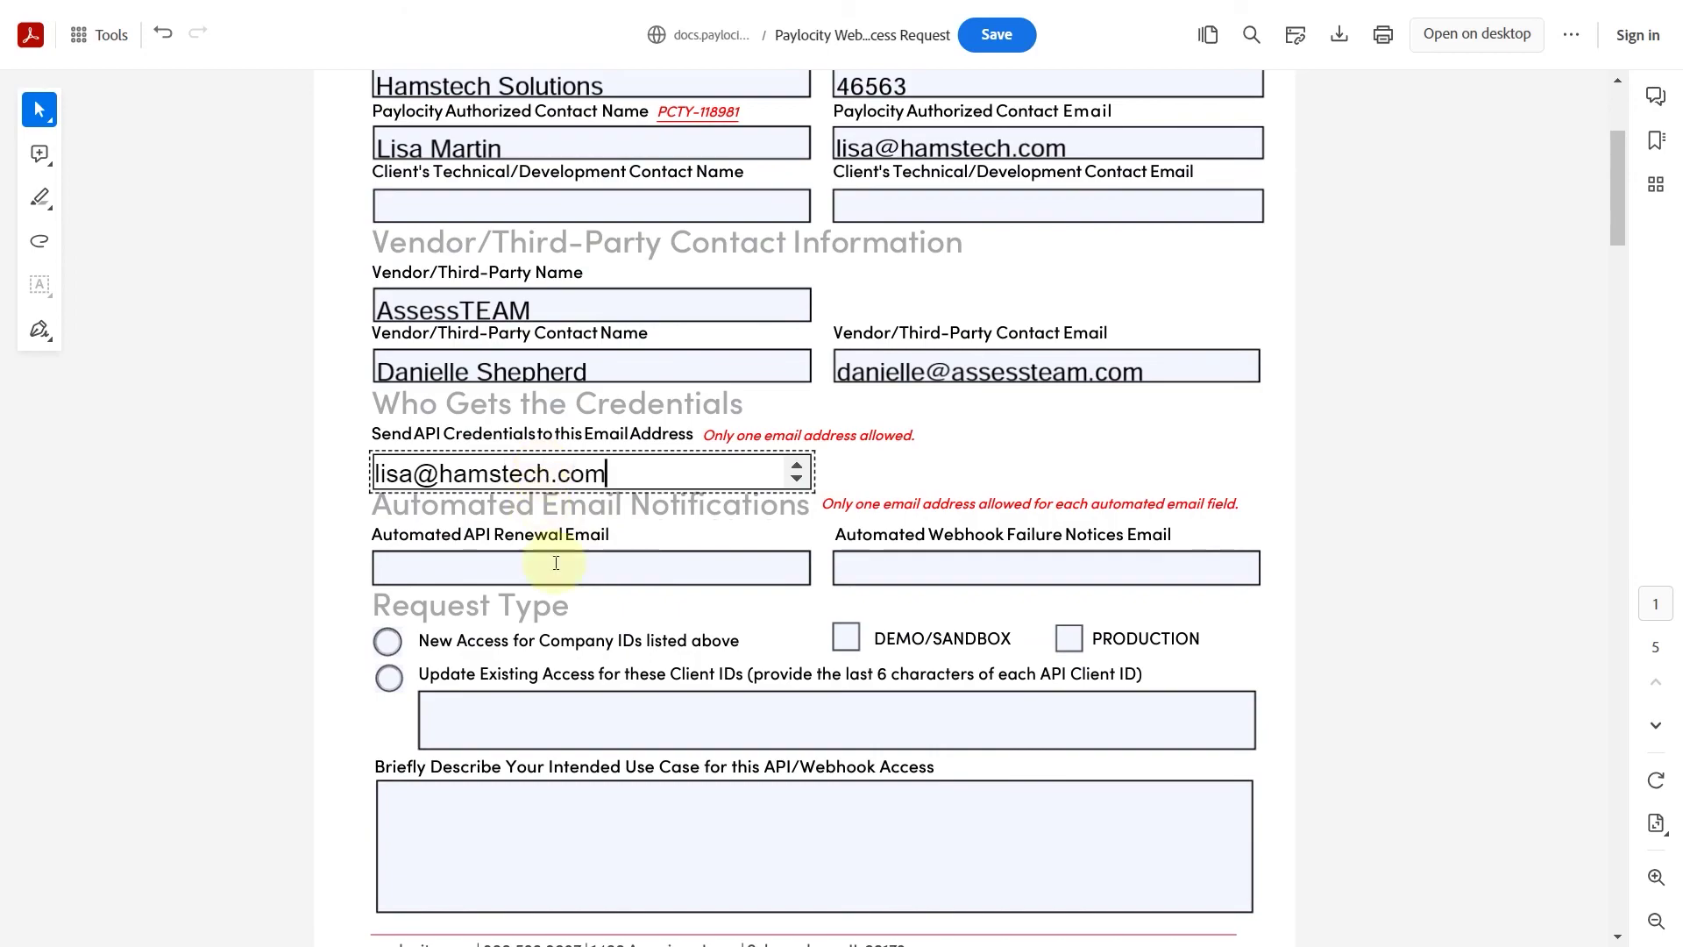
left_click(557, 566)
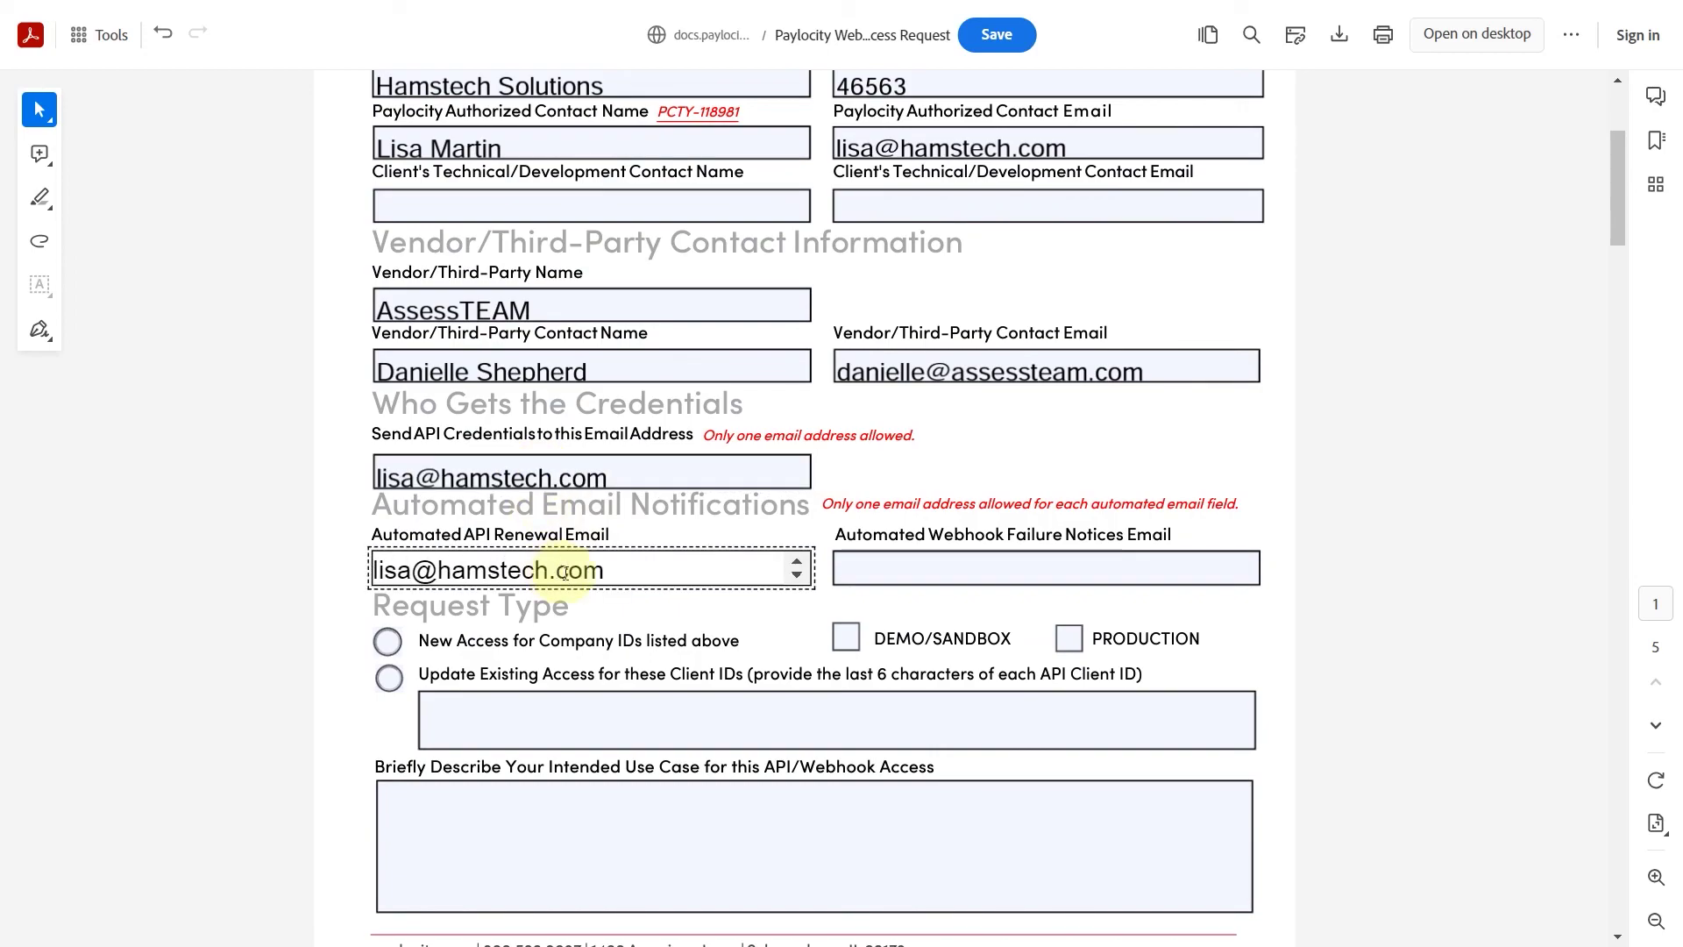
left_click(944, 568)
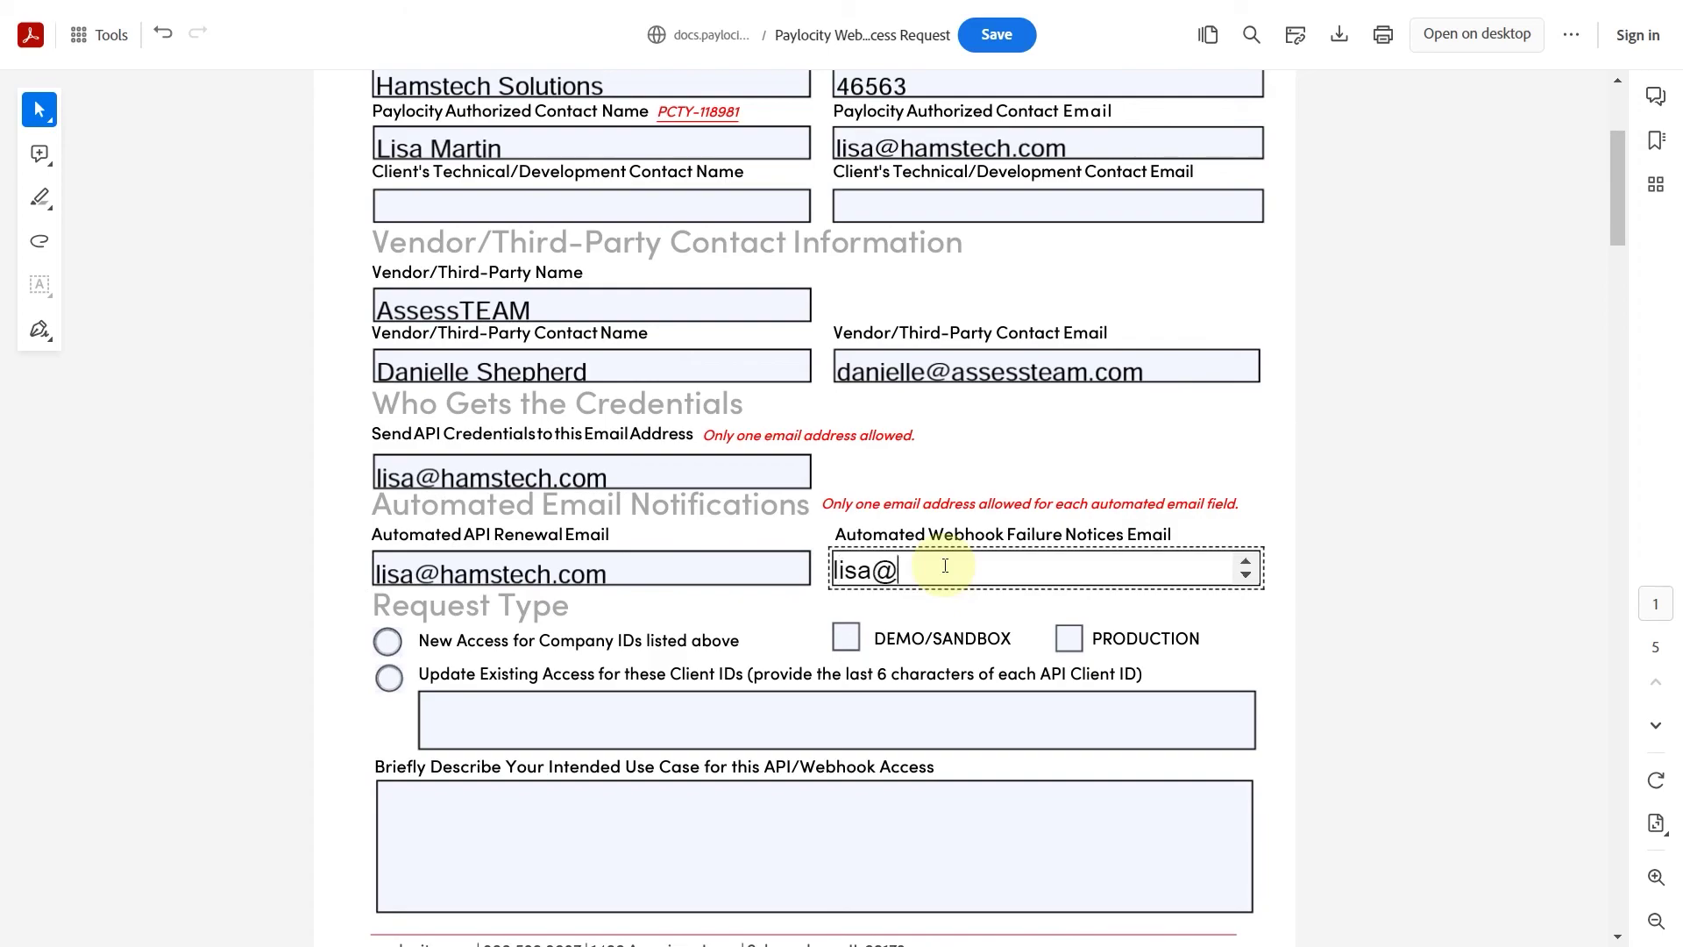
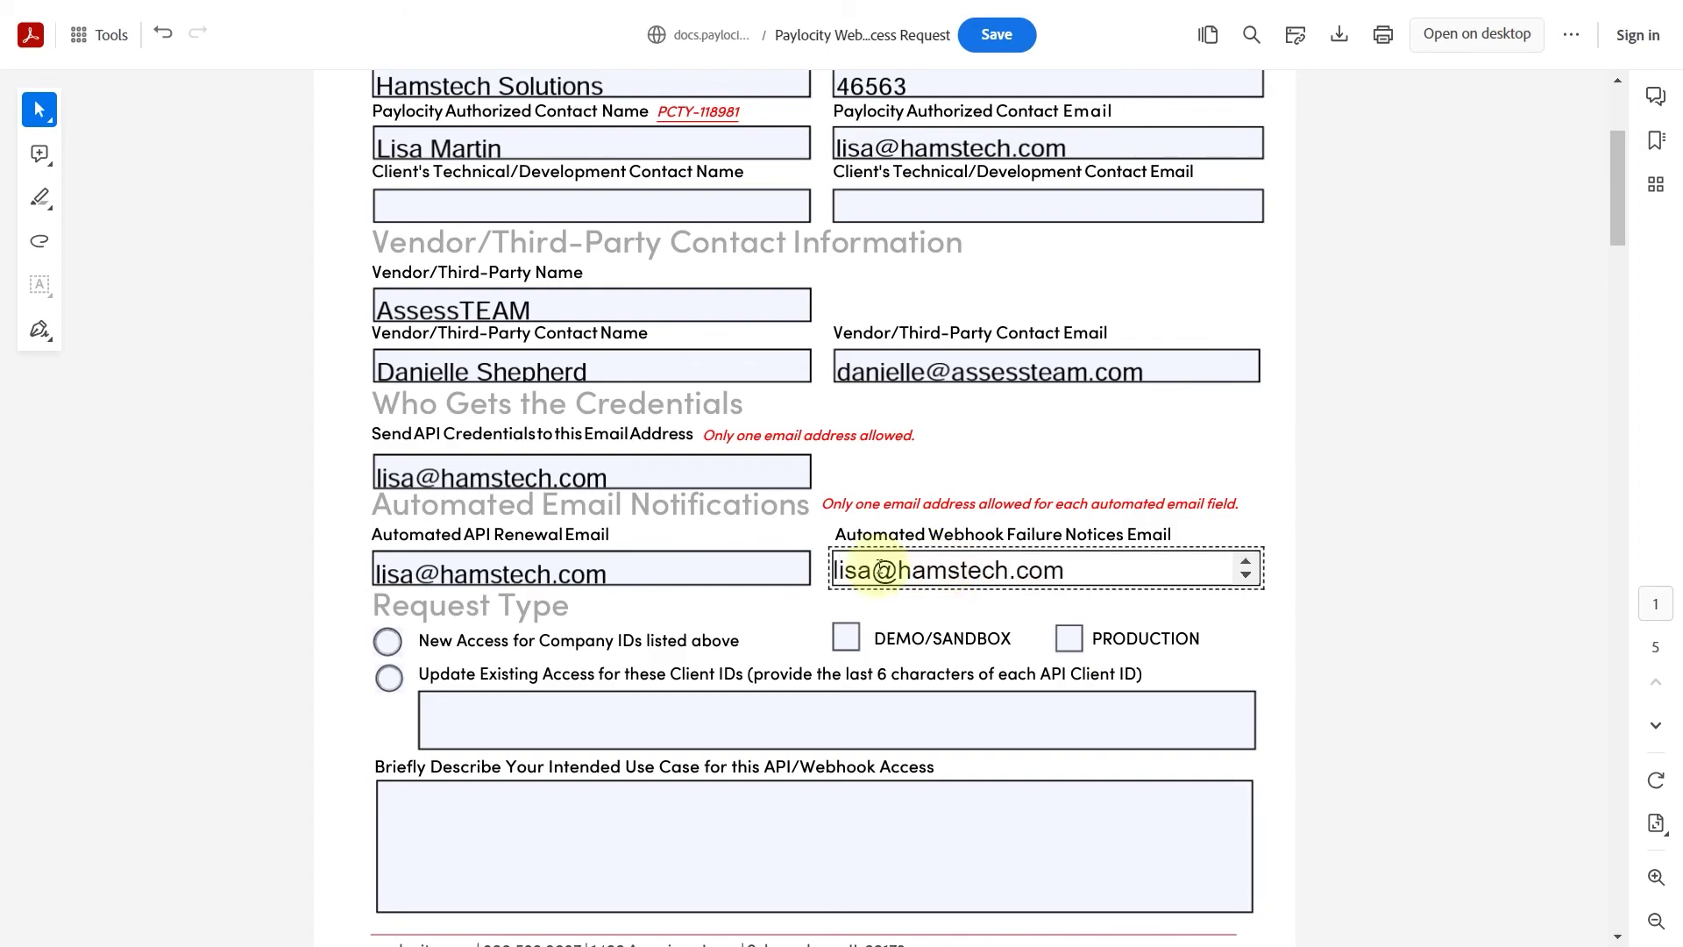
scroll(789, 566, "down", 2)
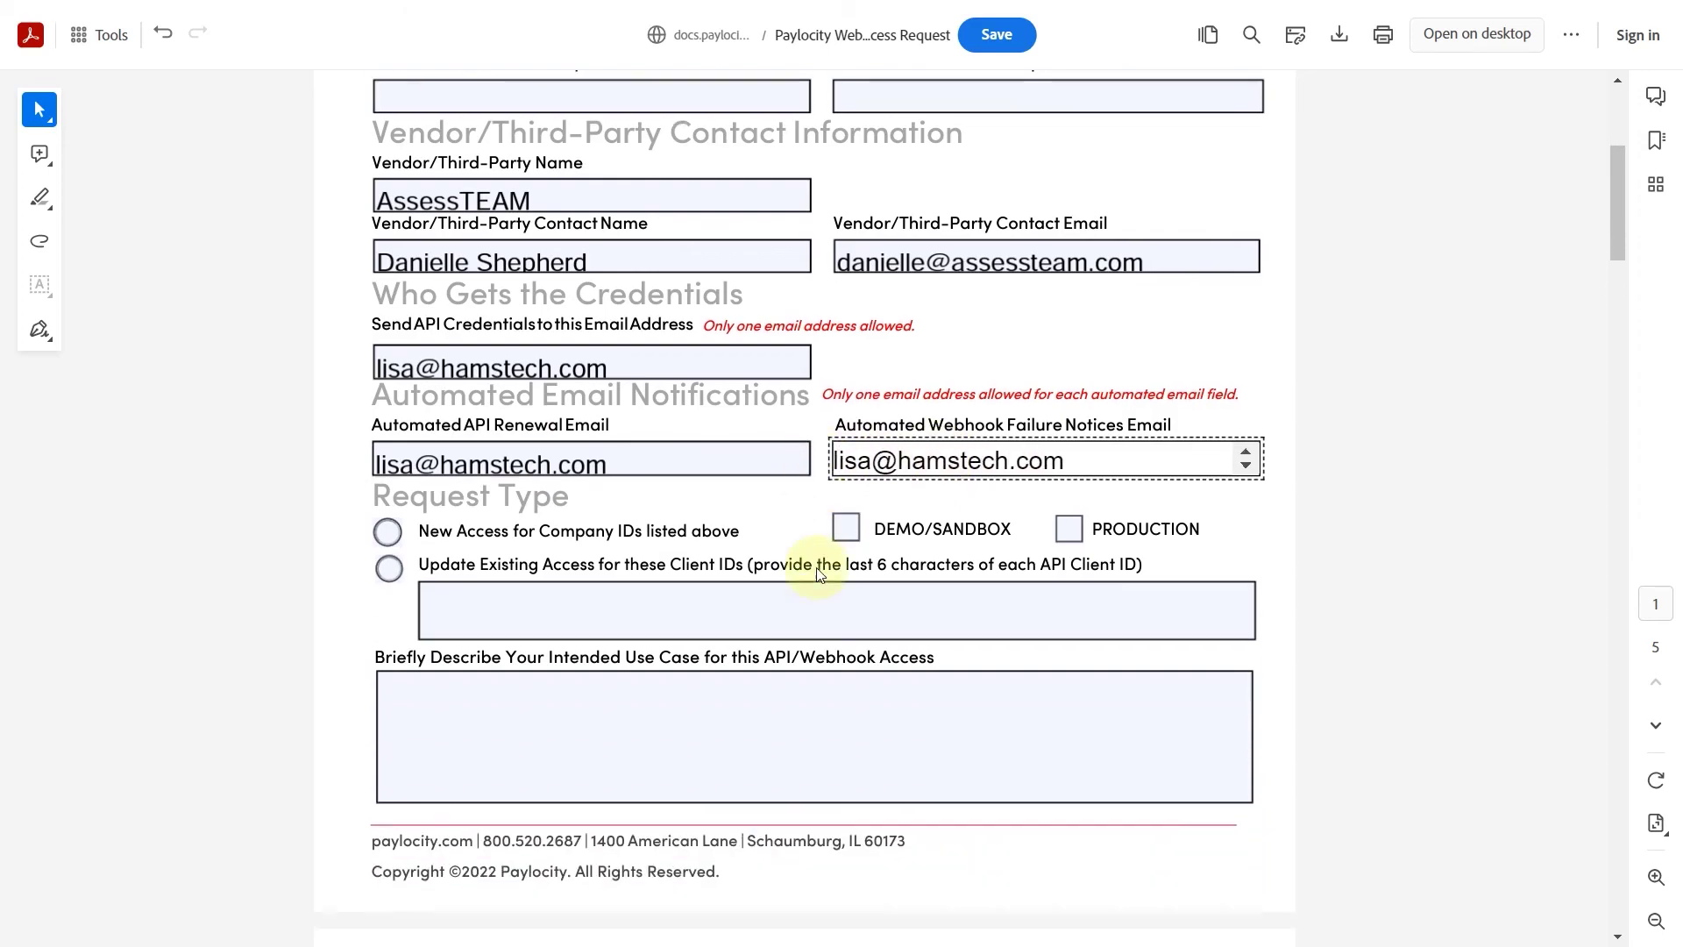
Step: Choose New Access and request Get Employee (Unrestricted), New Hire and Employee Update endpoints
left_click(388, 531)
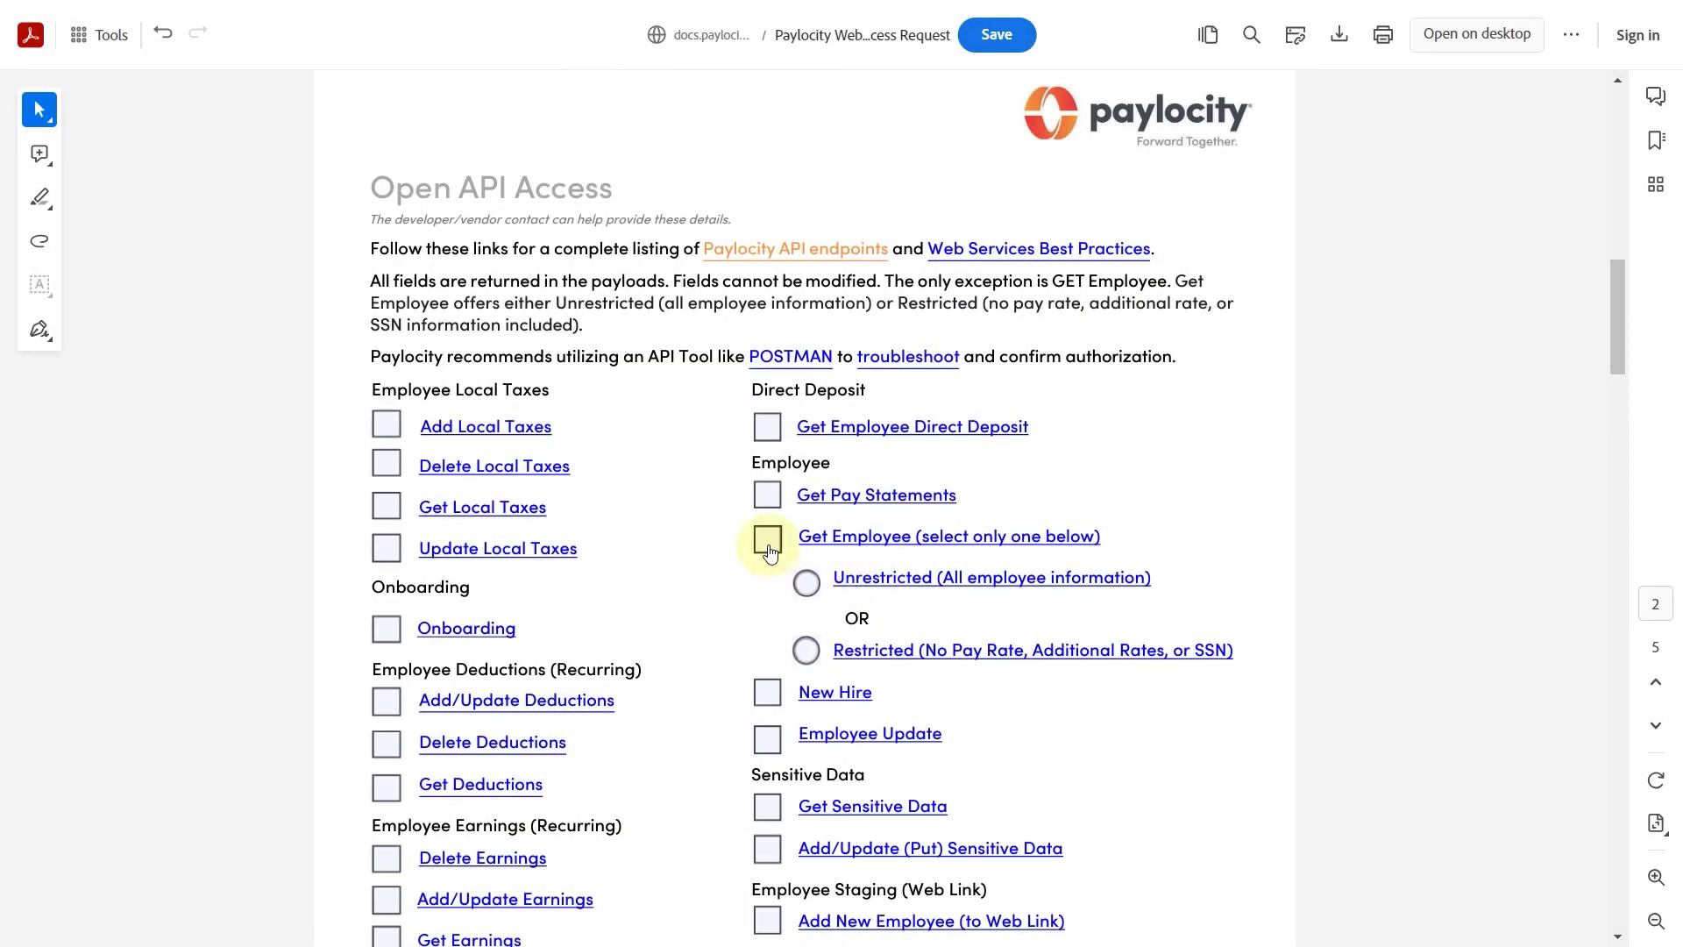
left_click(767, 538)
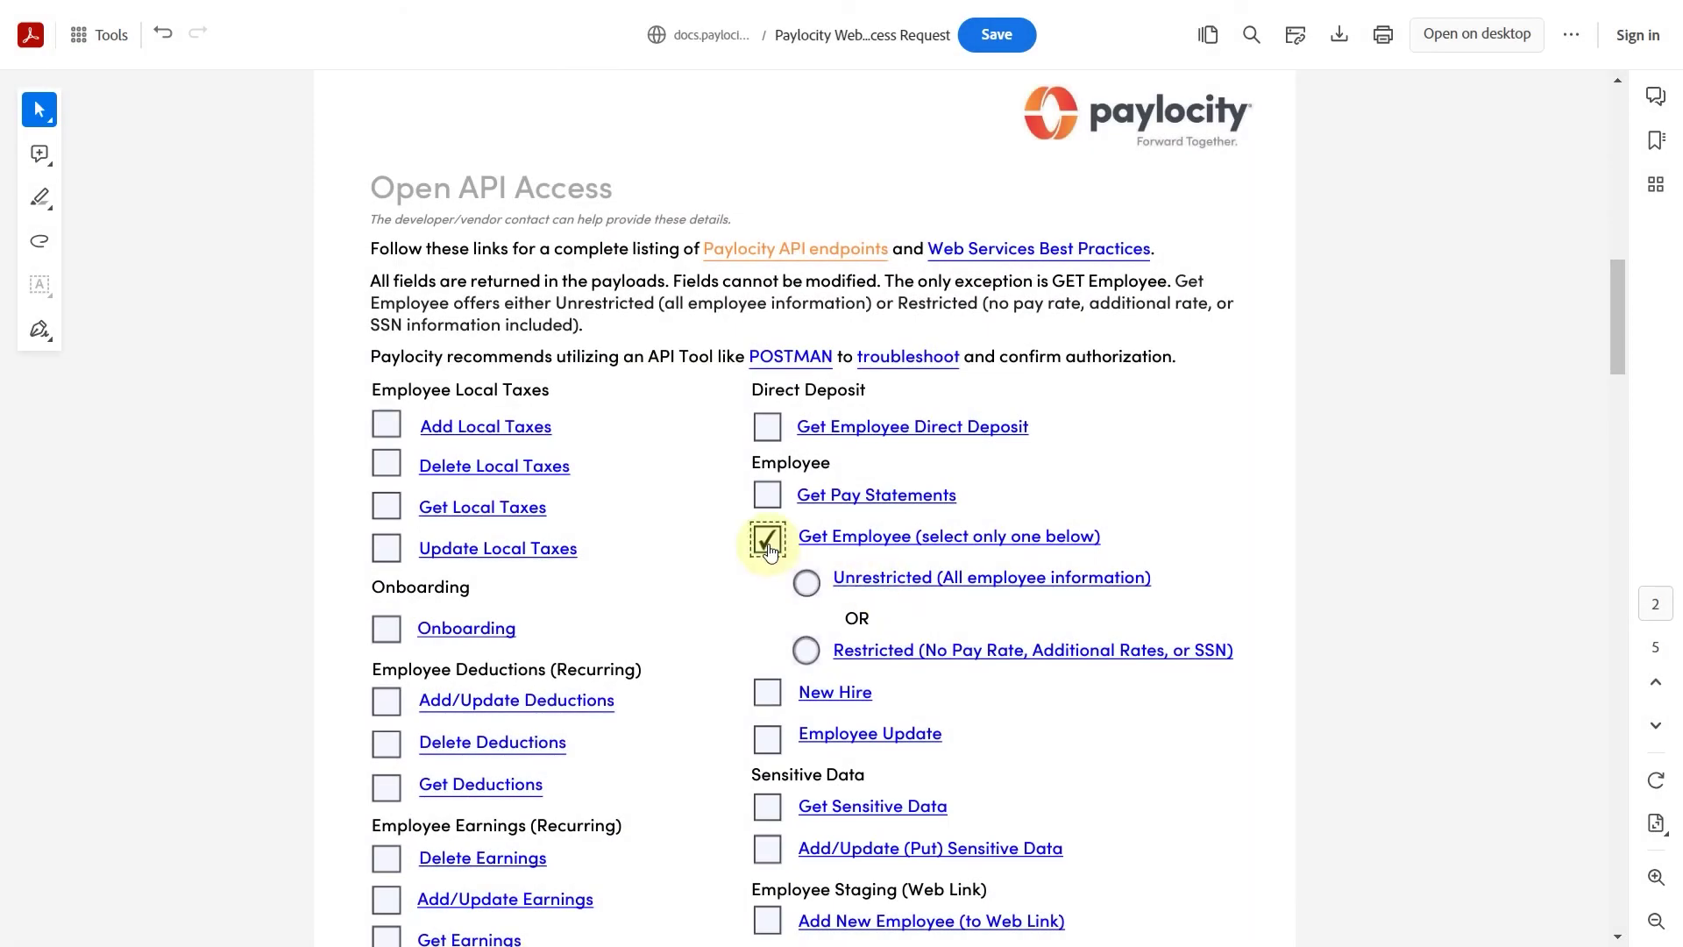
left_click(806, 581)
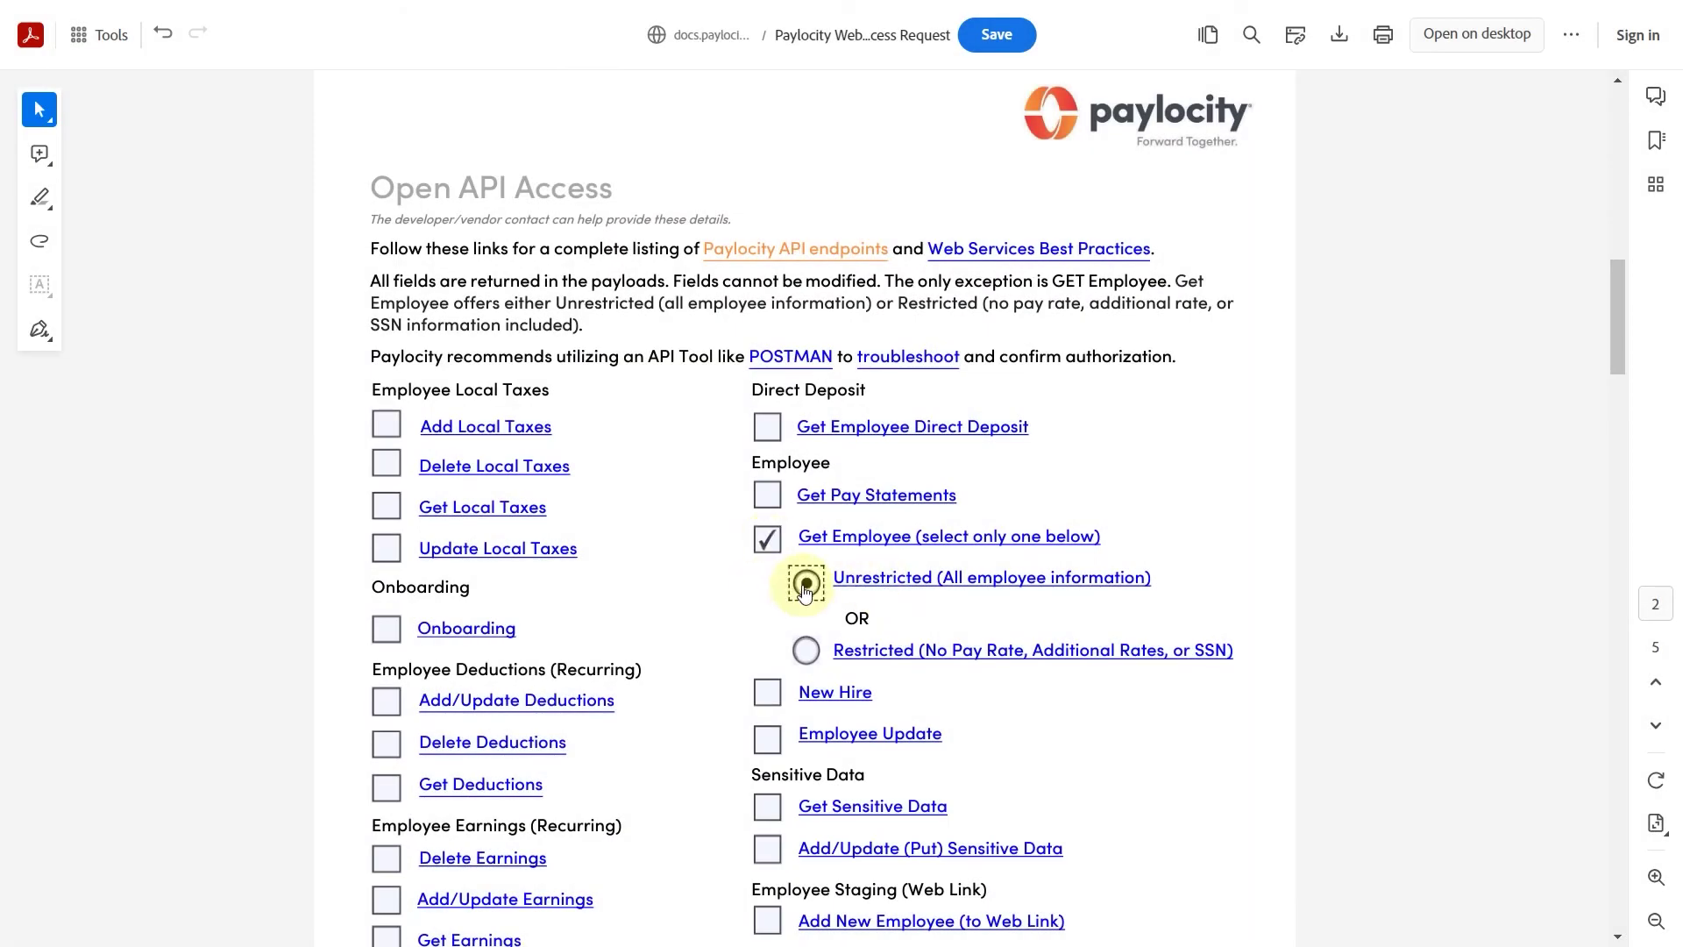
left_click(767, 692)
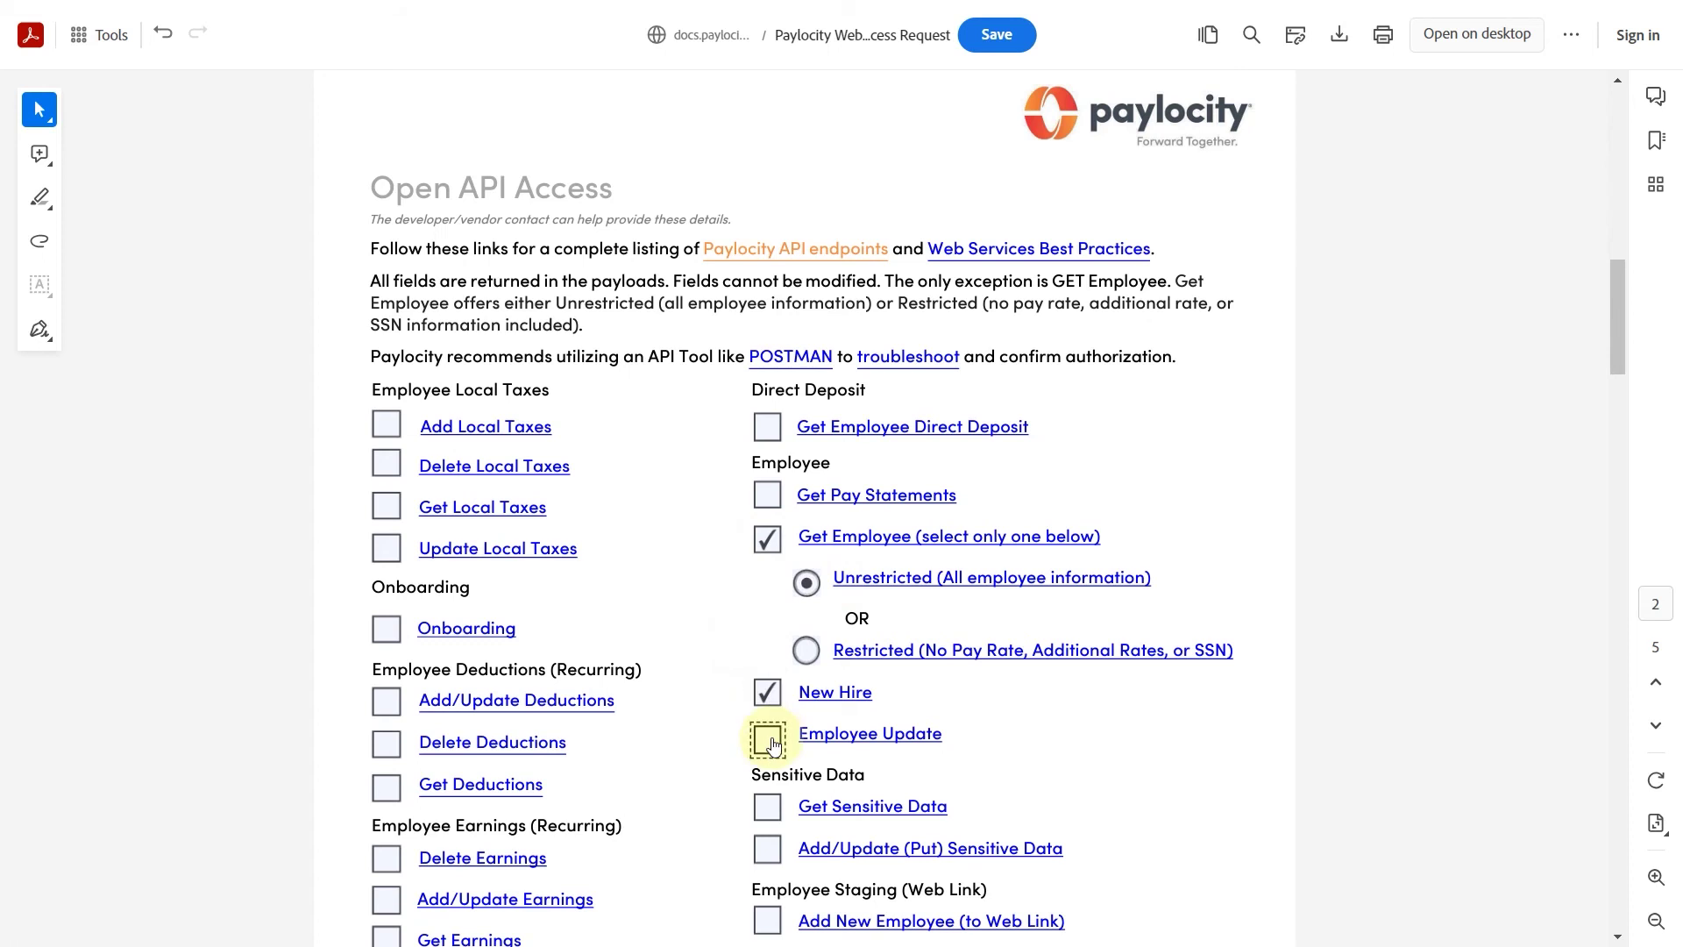
left_click(767, 740)
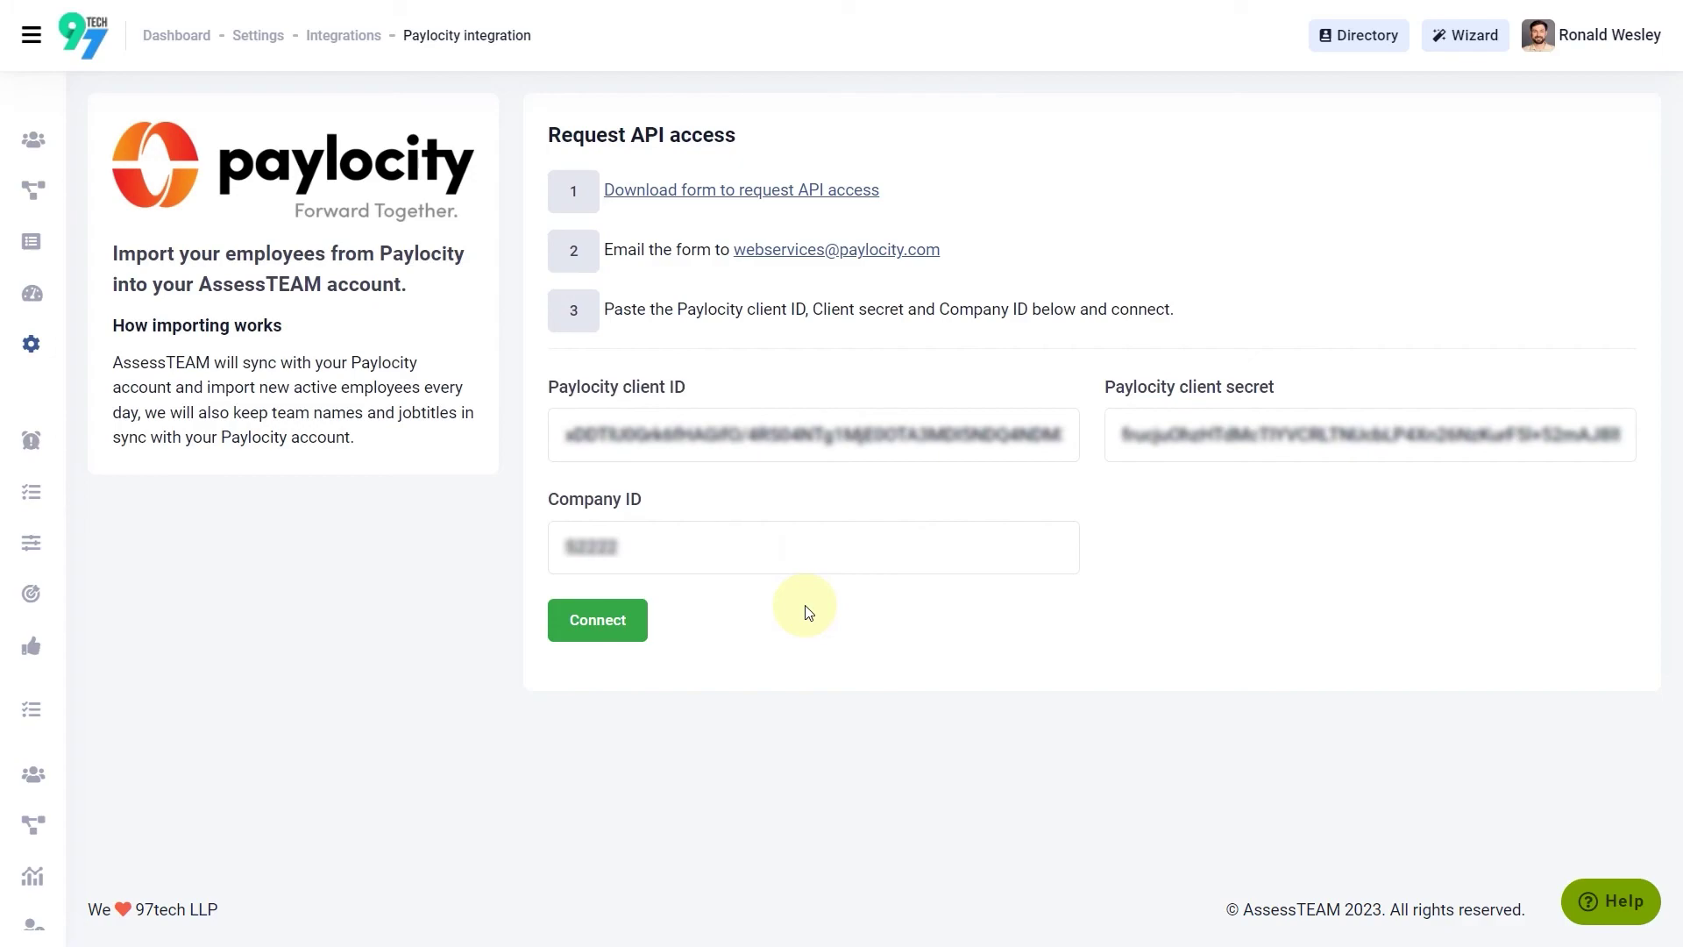
Step: Connect to Paylocity using the entered client ID, client secret and company ID
left_click(598, 619)
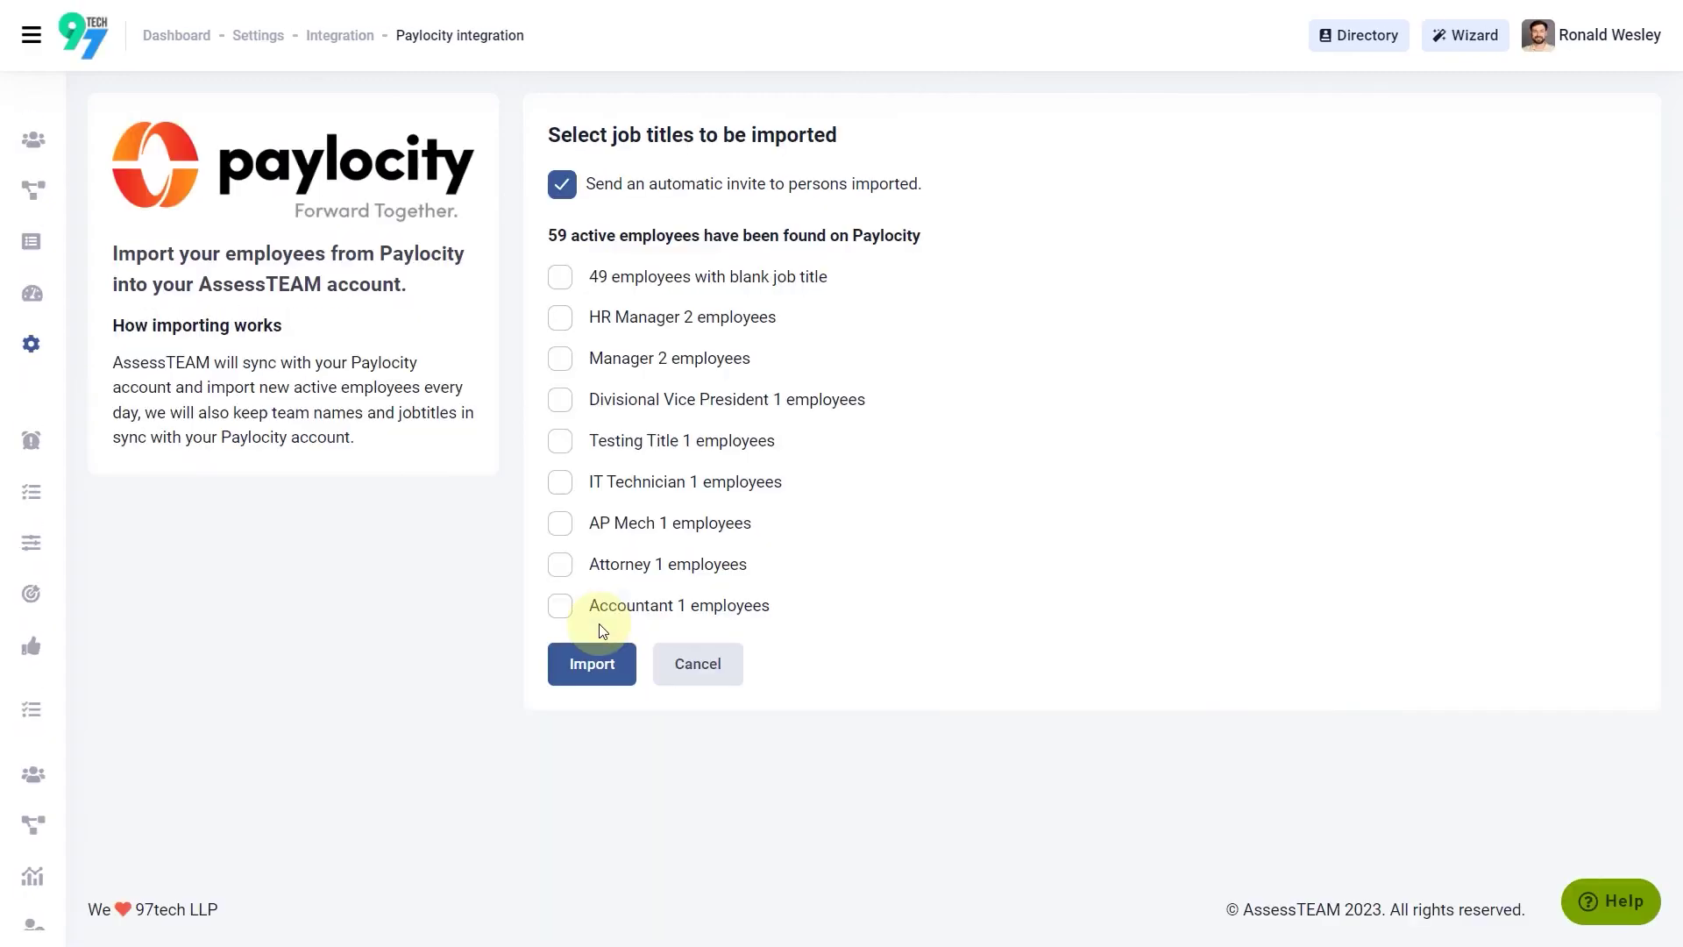
Step: Import HR Manager, Manager and Divisional Vice President job titles without automatic invites
left_click(560, 317)
left_click(561, 358)
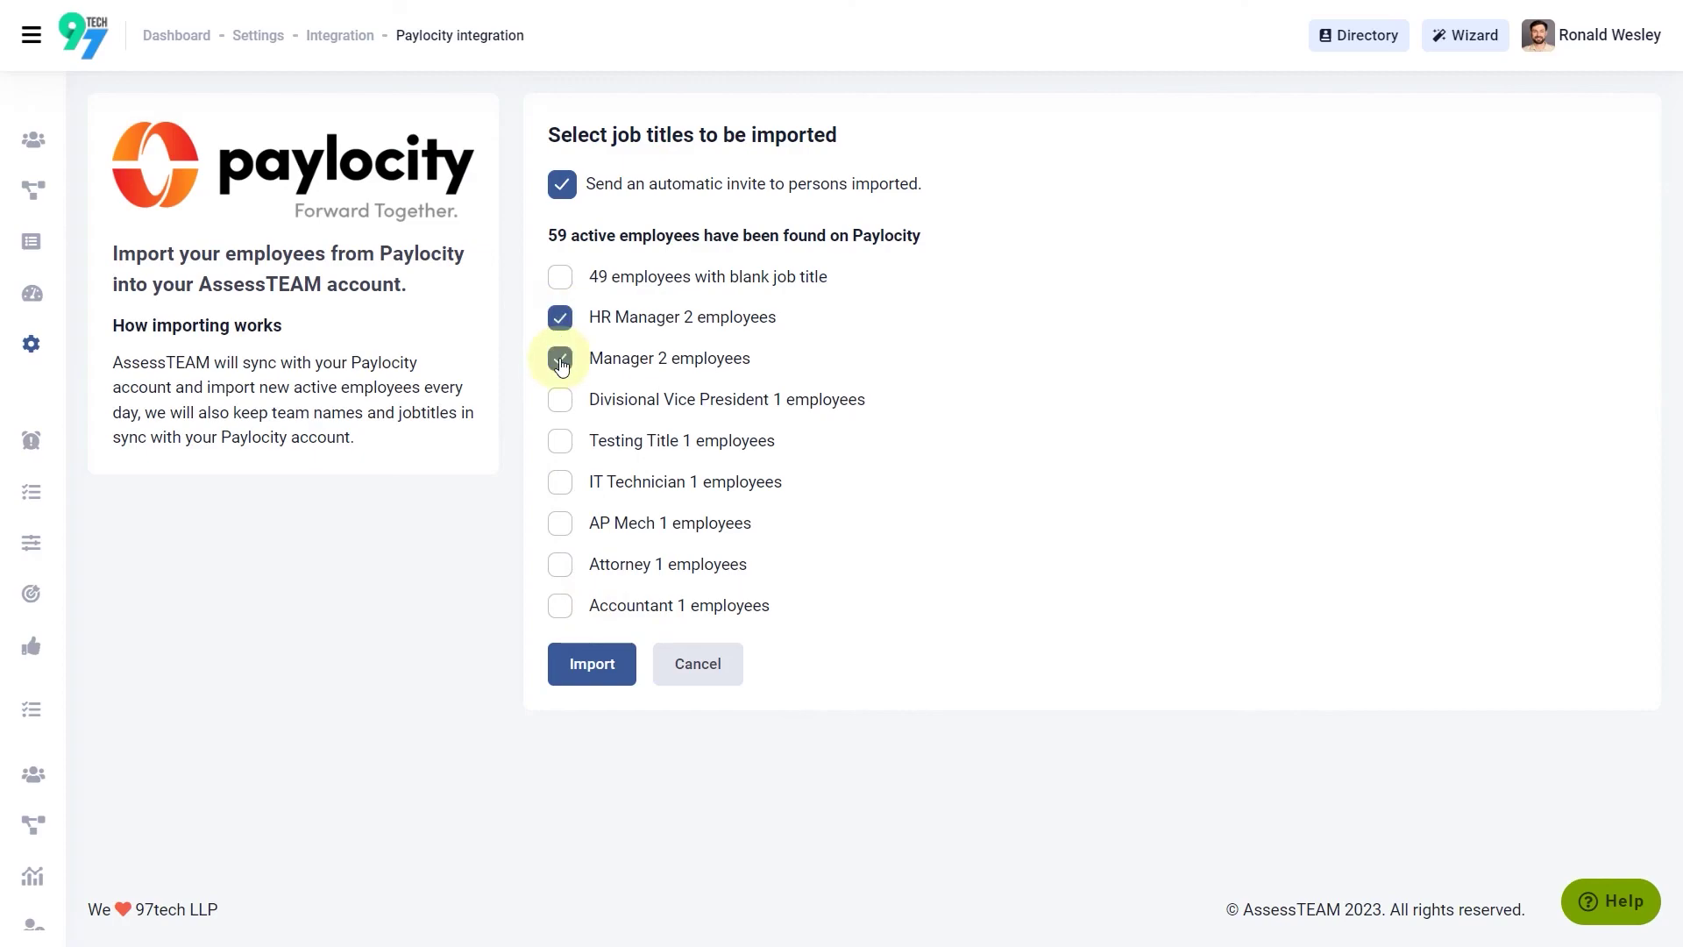
left_click(560, 398)
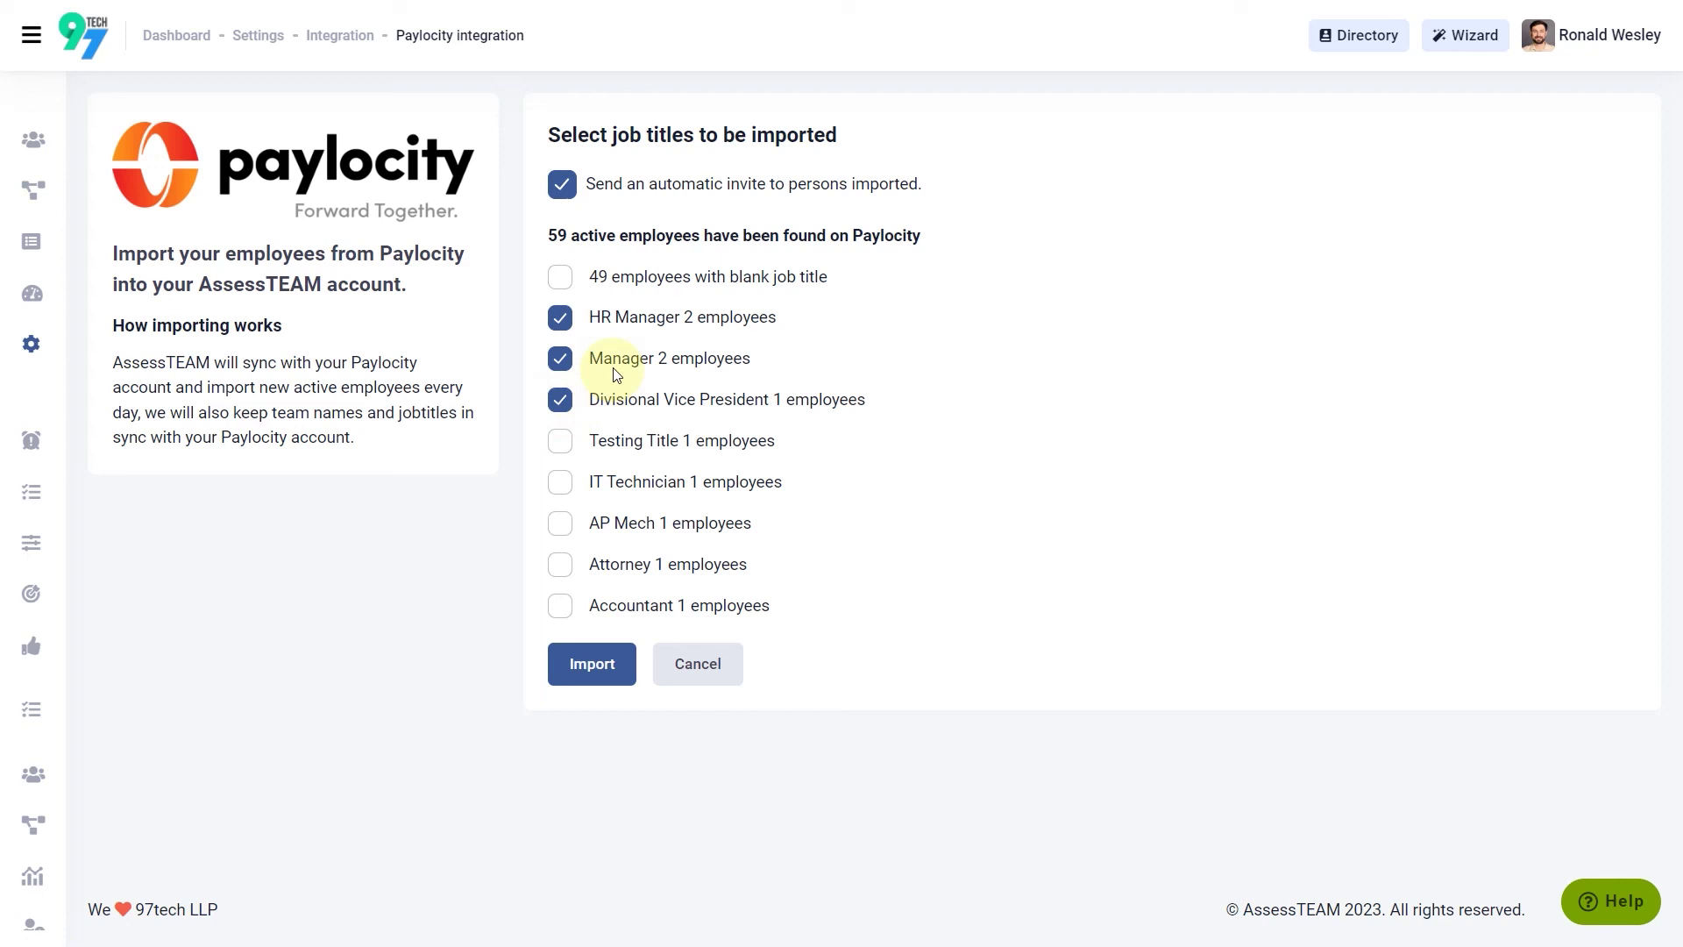
left_click(562, 184)
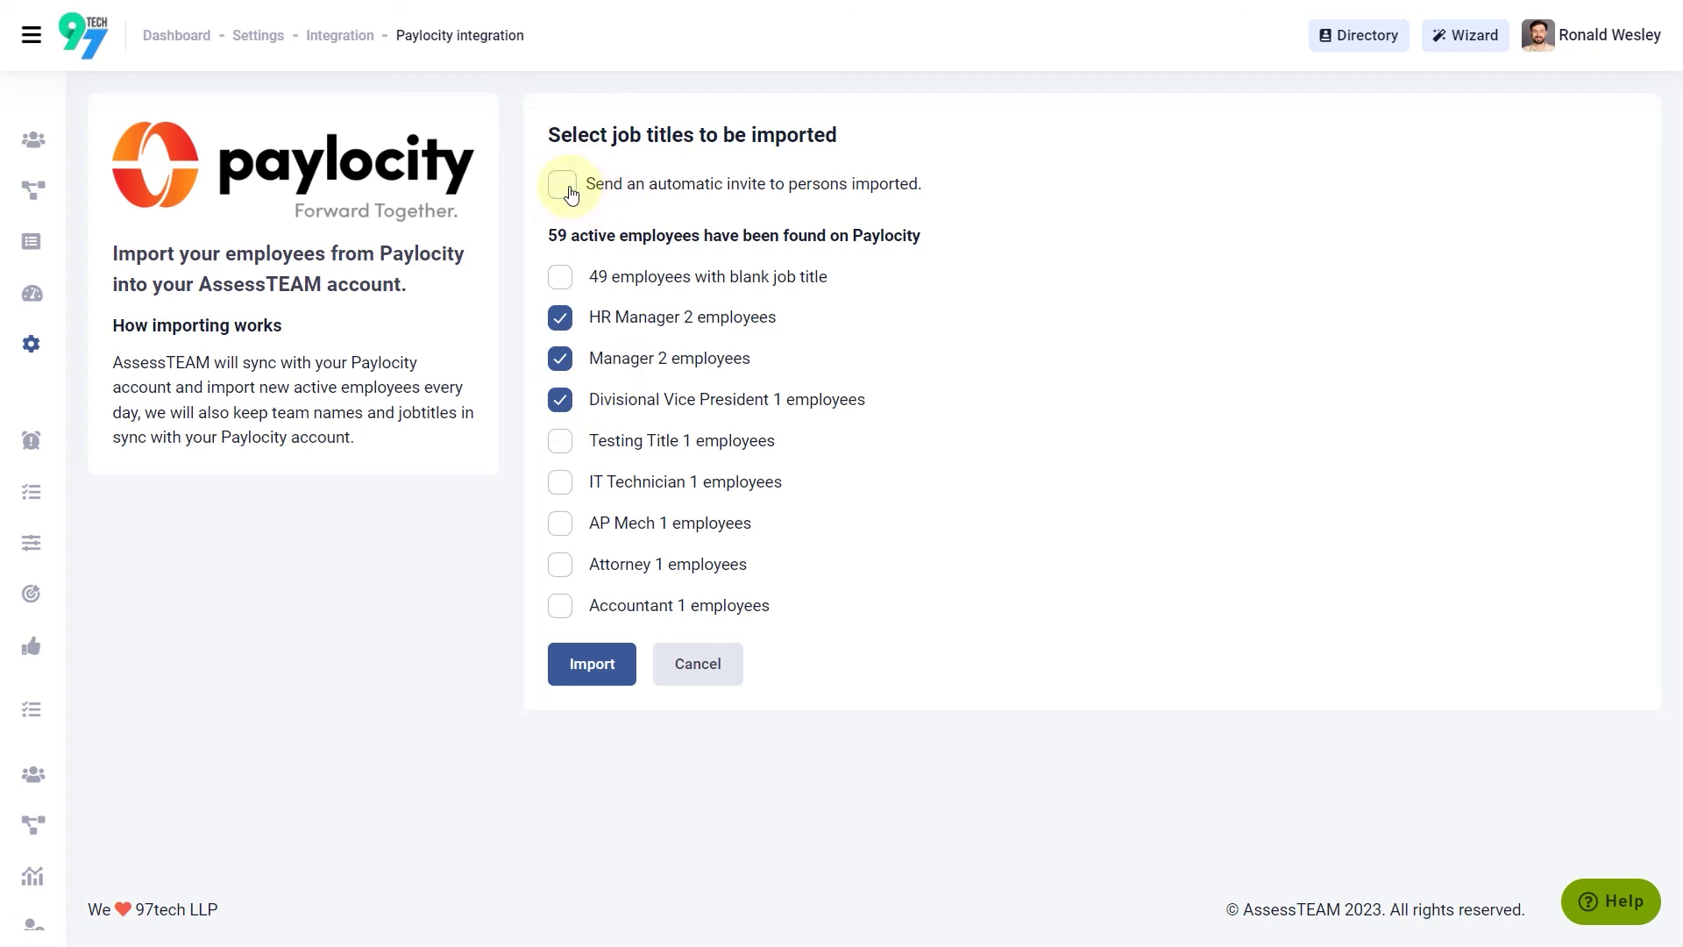
left_click(591, 662)
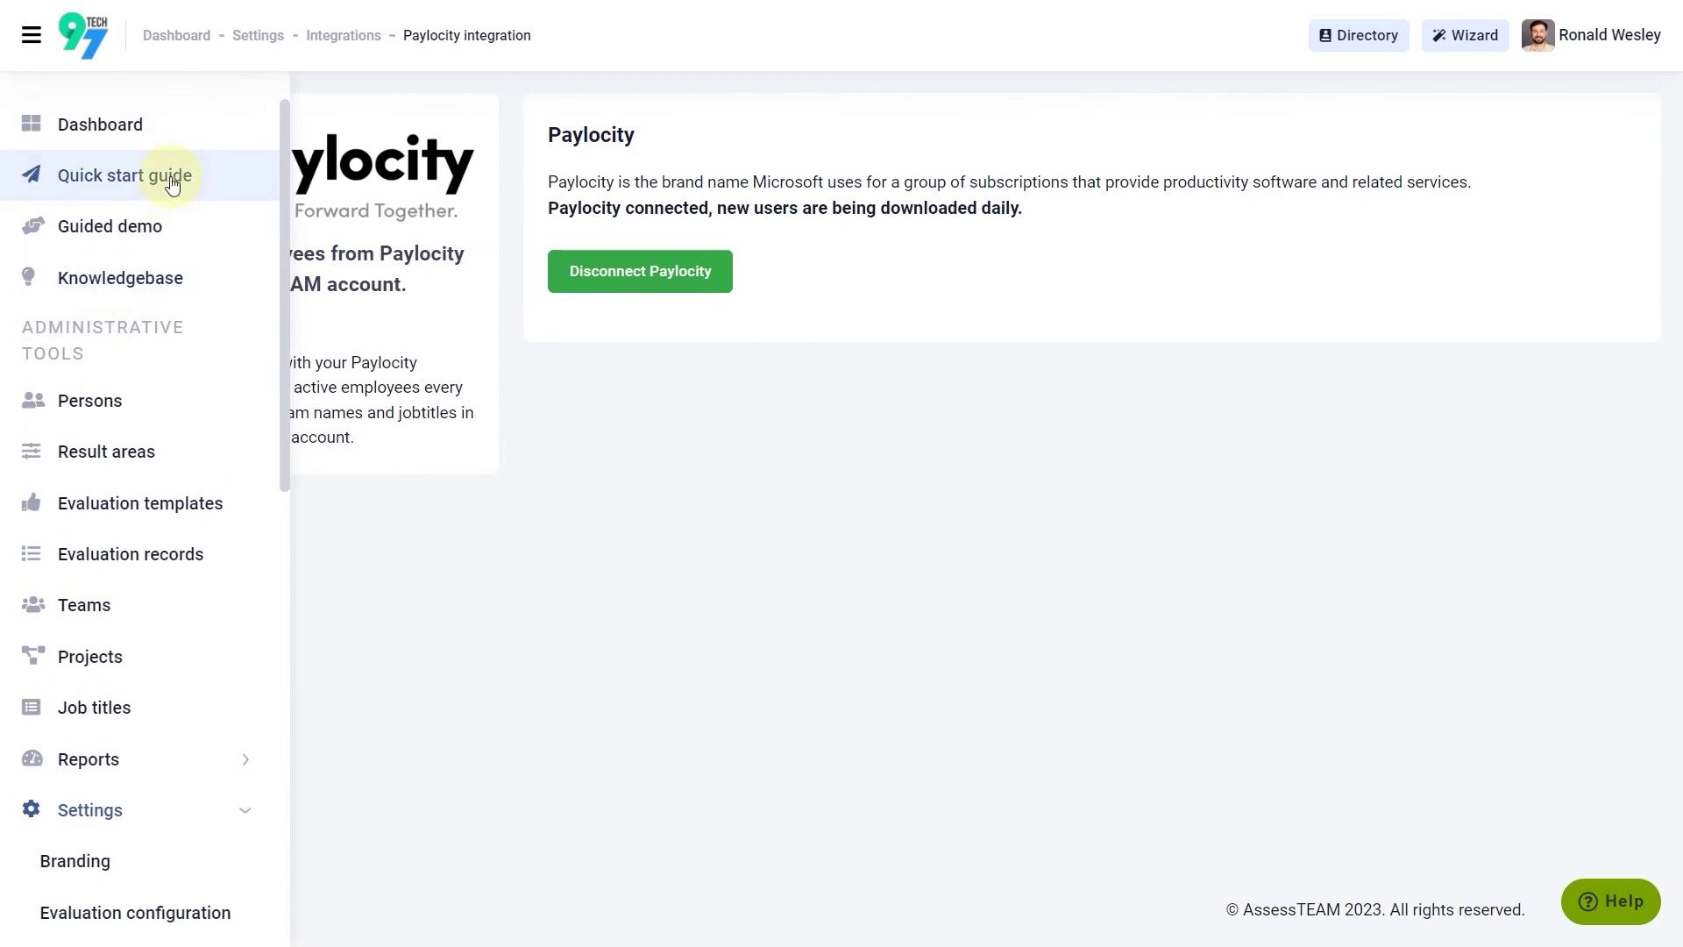
Step: Open the Quick start guide from the sidebar menu
left_click(171, 183)
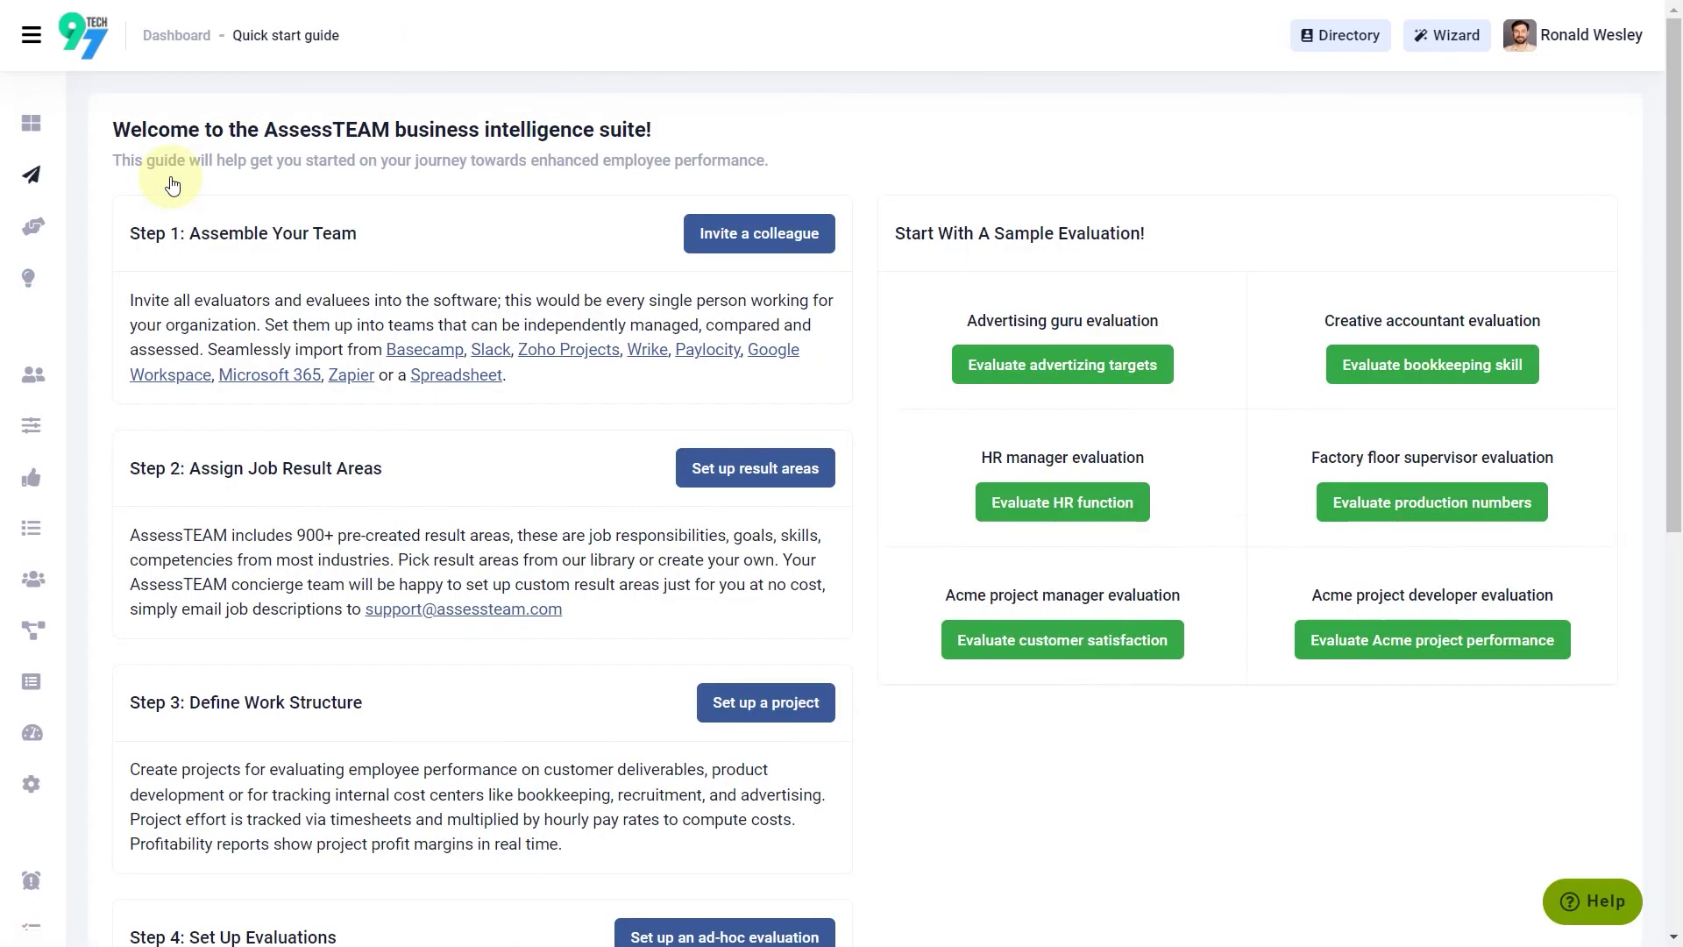